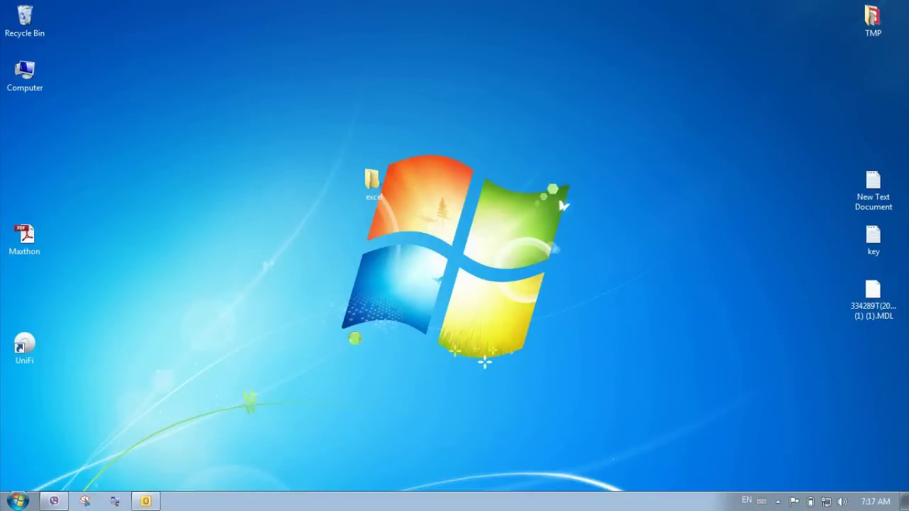
# Step: Refresh the desktop, open the maximized excel folder, and open the excel file workbook
pyautogui.rightClick(334, 306)
pyautogui.click(375, 147)
pyautogui.doubleClick(372, 179)
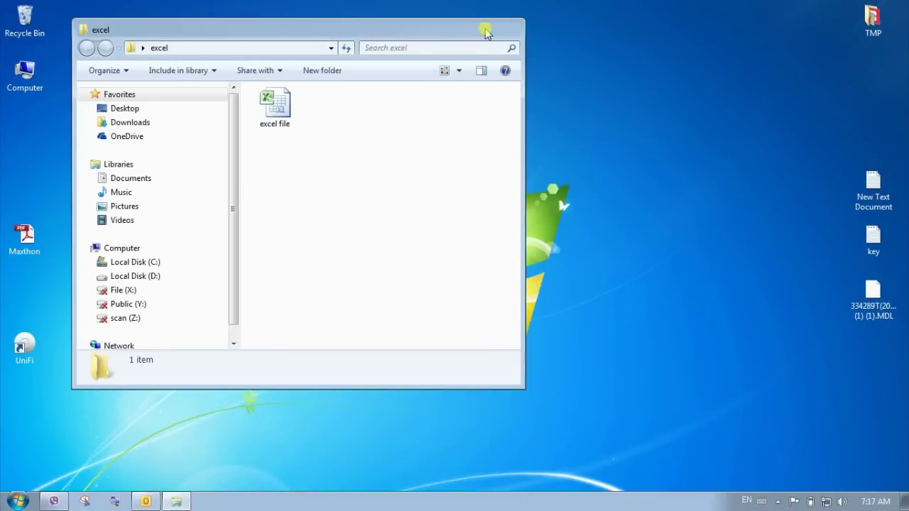
pyautogui.click(486, 30)
pyautogui.click(203, 82)
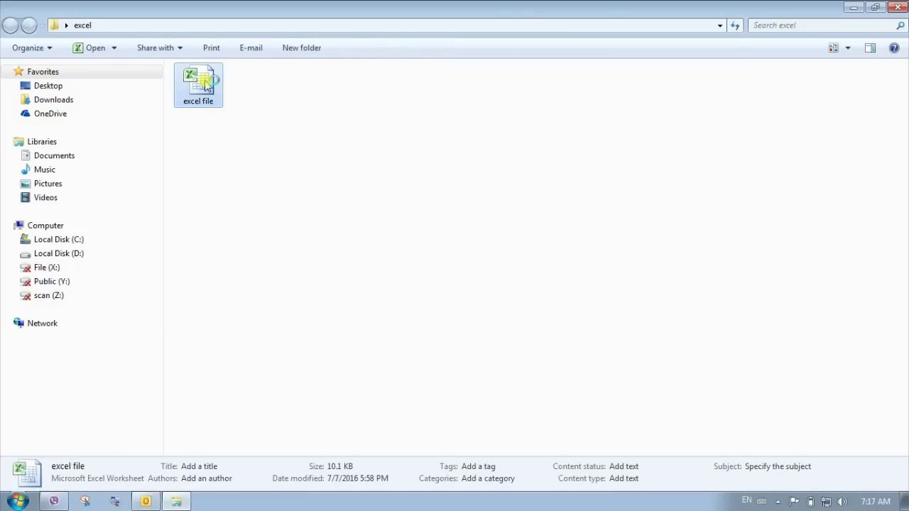
pyautogui.doubleClick(203, 81)
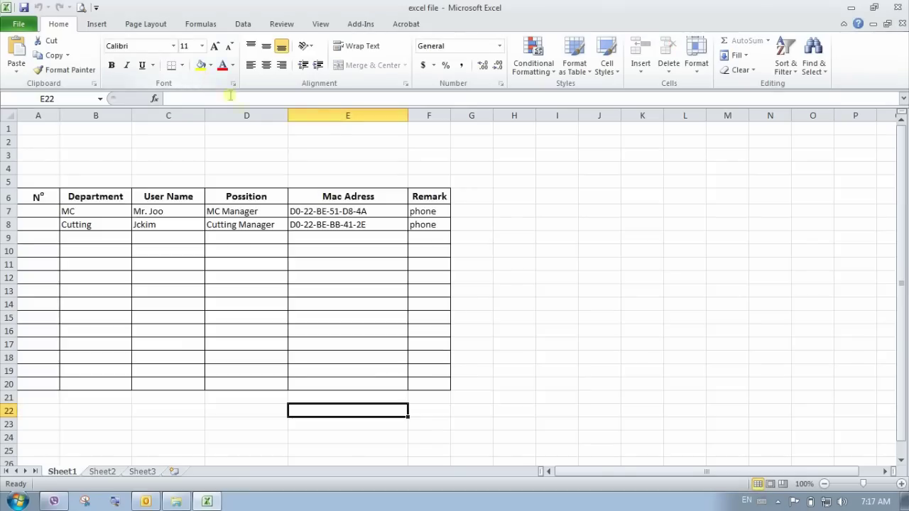
# Step: Try editing cells D12 and H12 in the protected table, dismissing each protection warning
pyautogui.click(341, 279)
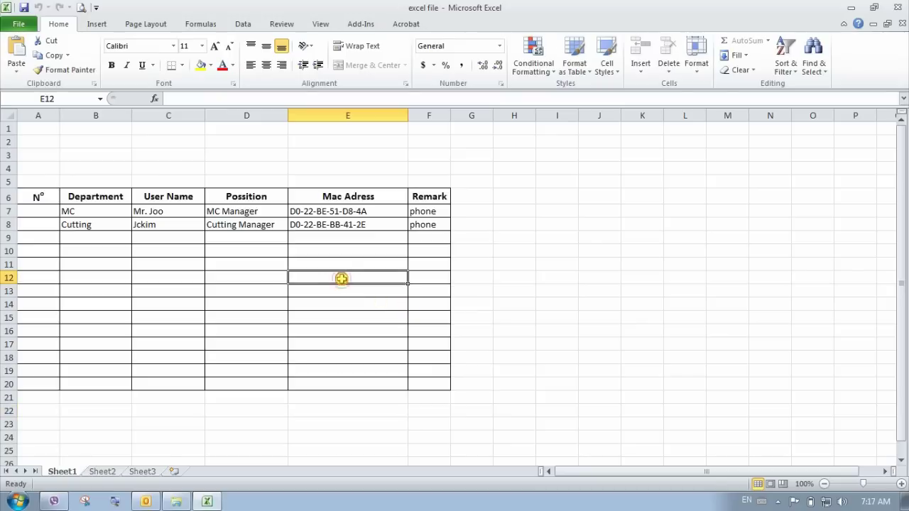
pyautogui.rightClick(342, 279)
pyautogui.click(271, 278)
pyautogui.doubleClick(271, 277)
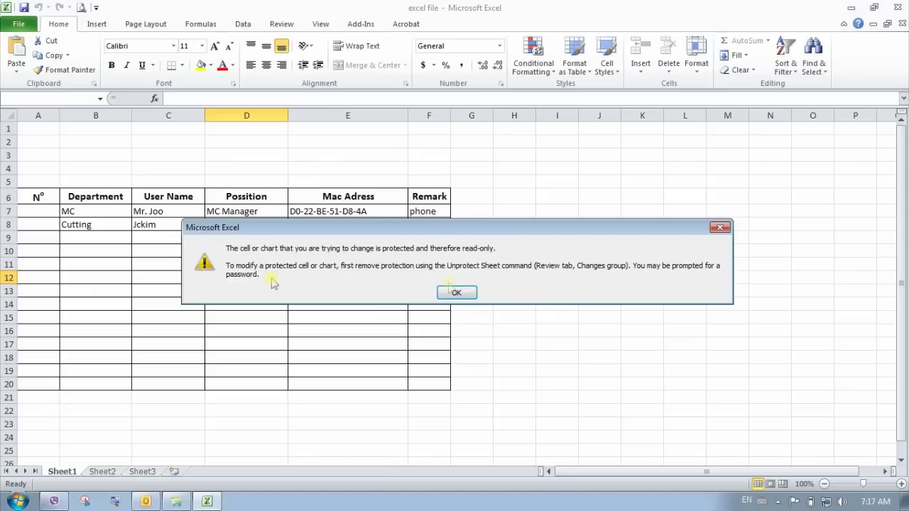
pyautogui.click(456, 293)
pyautogui.click(173, 265)
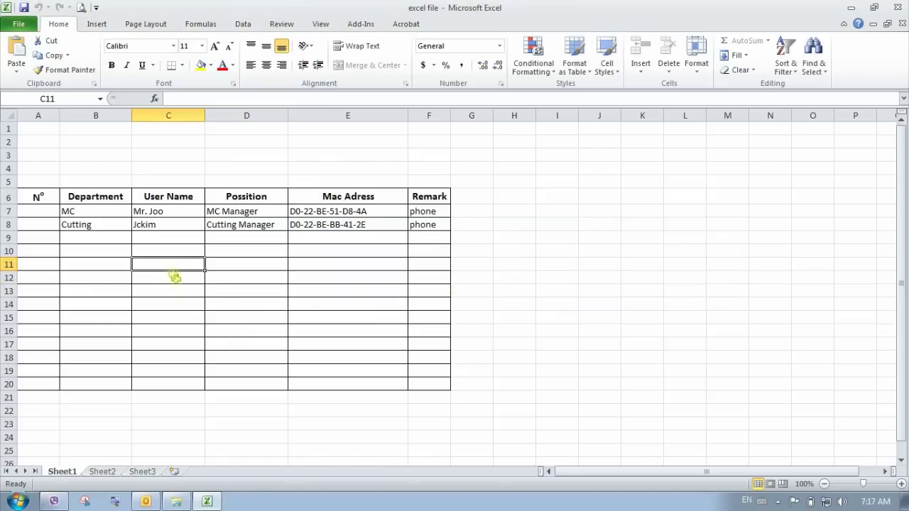
pyautogui.doubleClick(509, 281)
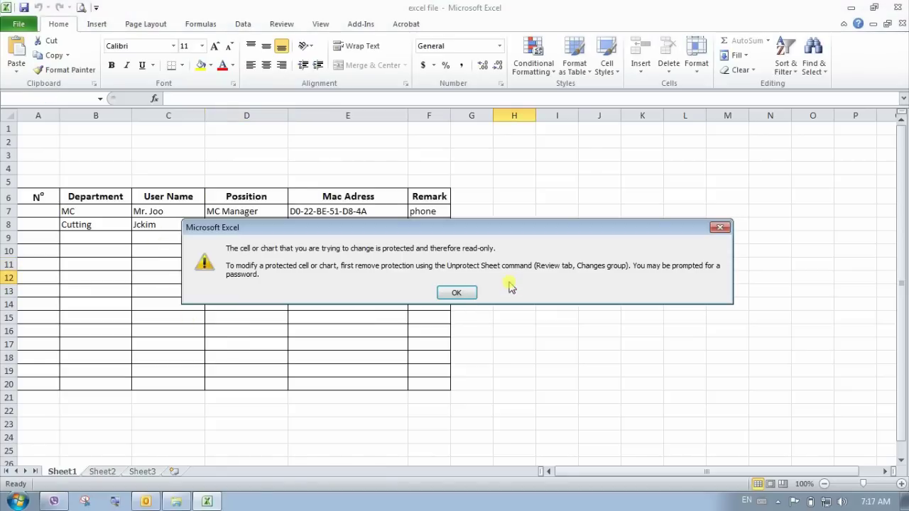
pyautogui.click(456, 293)
pyautogui.click(167, 250)
pyautogui.rightClick(168, 251)
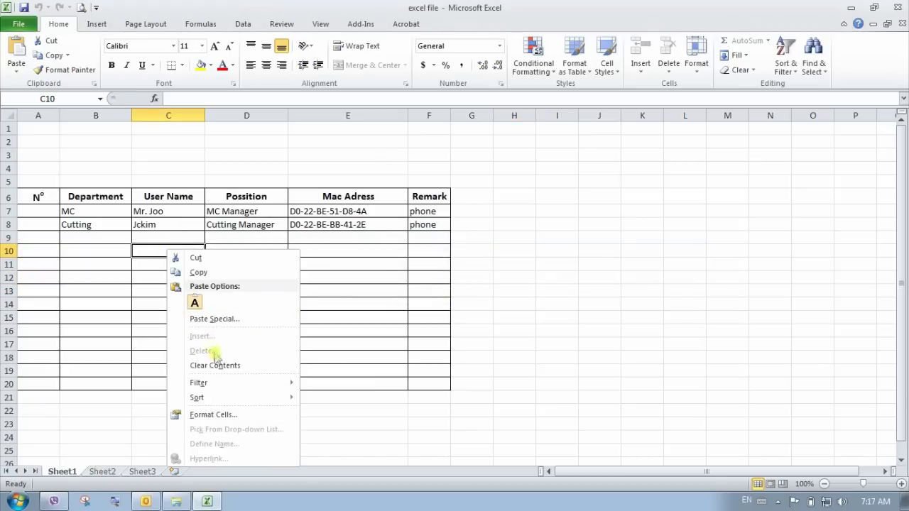
# Step: Insert a blank row at row 9 and confirm its cell B9 still refuses edits
pyautogui.click(7, 238)
pyautogui.rightClick(7, 242)
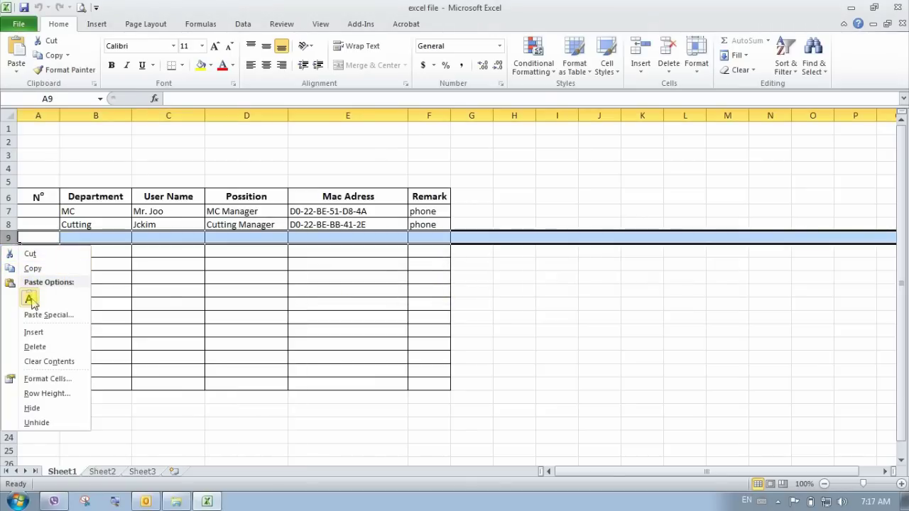
pyautogui.click(33, 331)
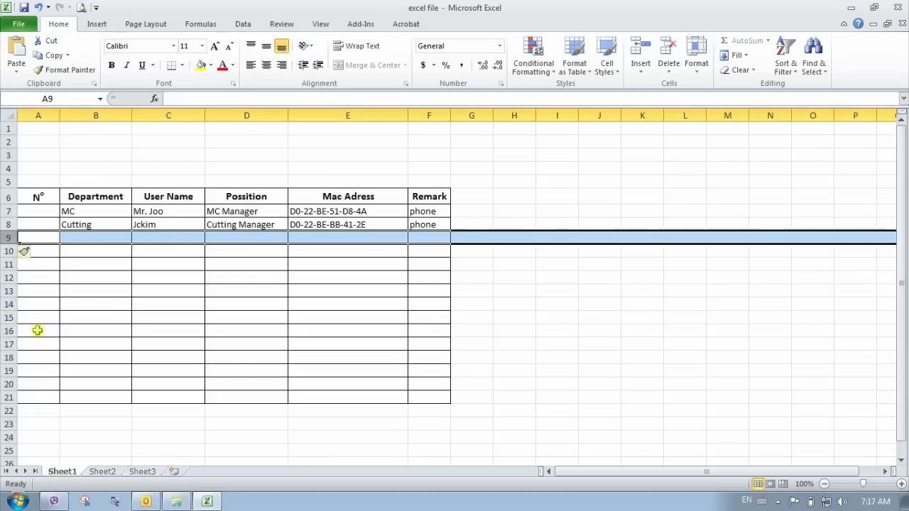
pyautogui.click(96, 294)
pyautogui.doubleClick(103, 240)
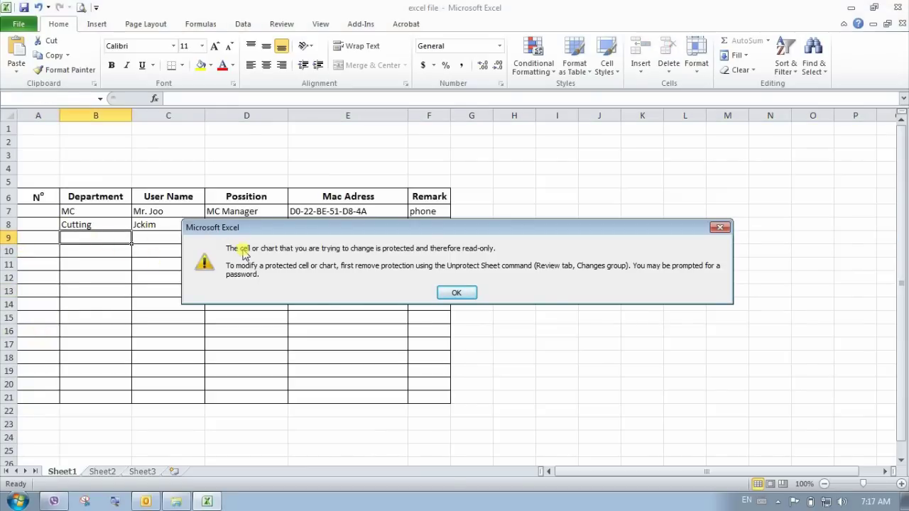
pyautogui.click(458, 293)
# Step: Try pasting into cell E7, dismiss the protection warning, and switch to Sheet2
pyautogui.click(333, 211)
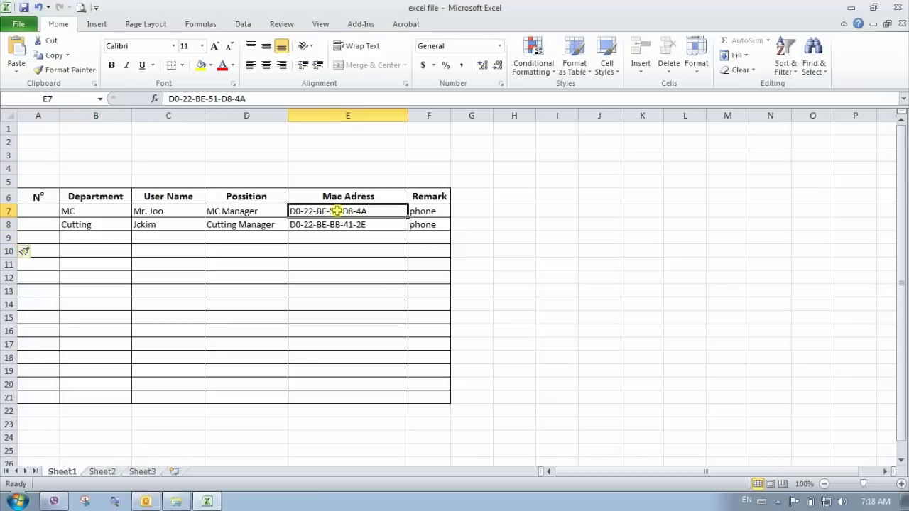
pyautogui.rightClick(345, 211)
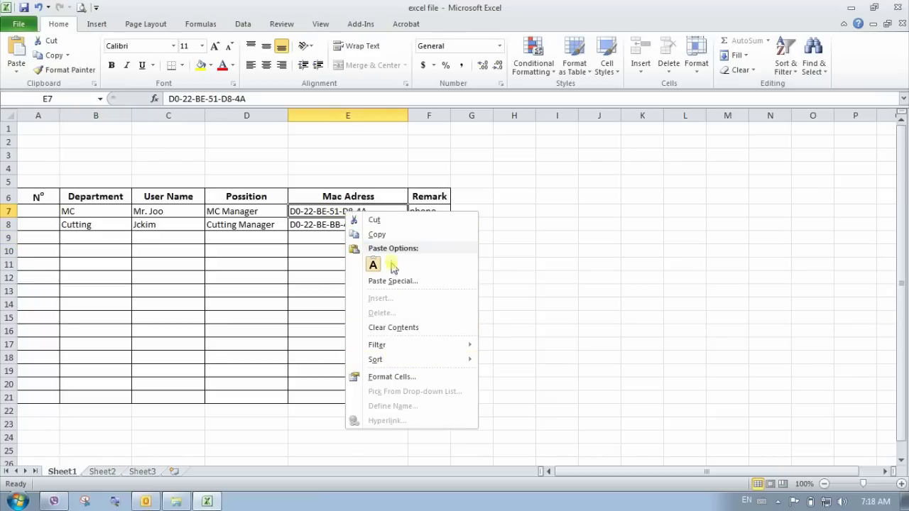
pyautogui.click(390, 223)
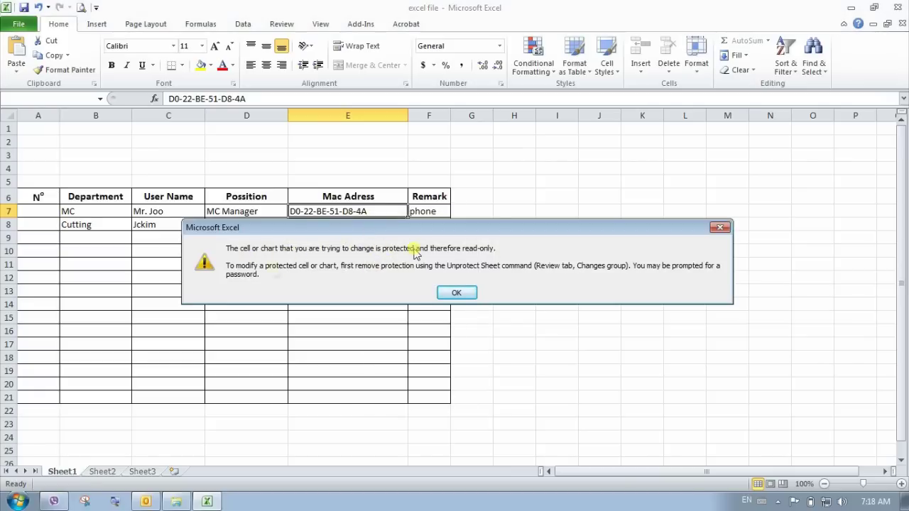
pyautogui.moveTo(385, 227); pyautogui.dragTo(292, 188)
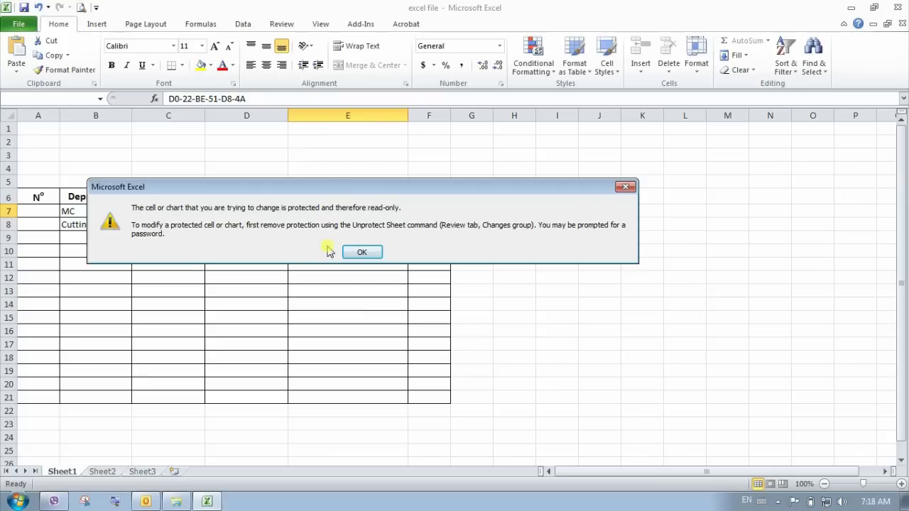
pyautogui.click(362, 253)
pyautogui.click(300, 331)
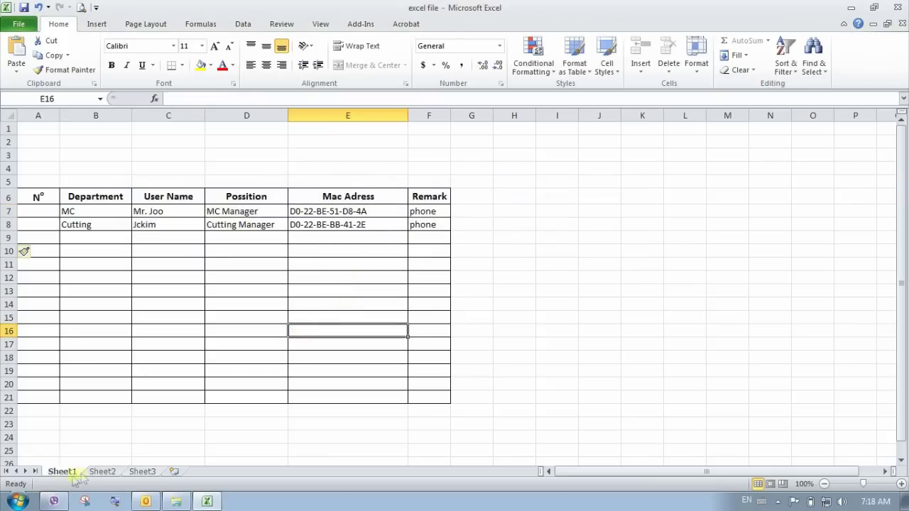
pyautogui.click(100, 473)
pyautogui.click(153, 326)
pyautogui.write('te')
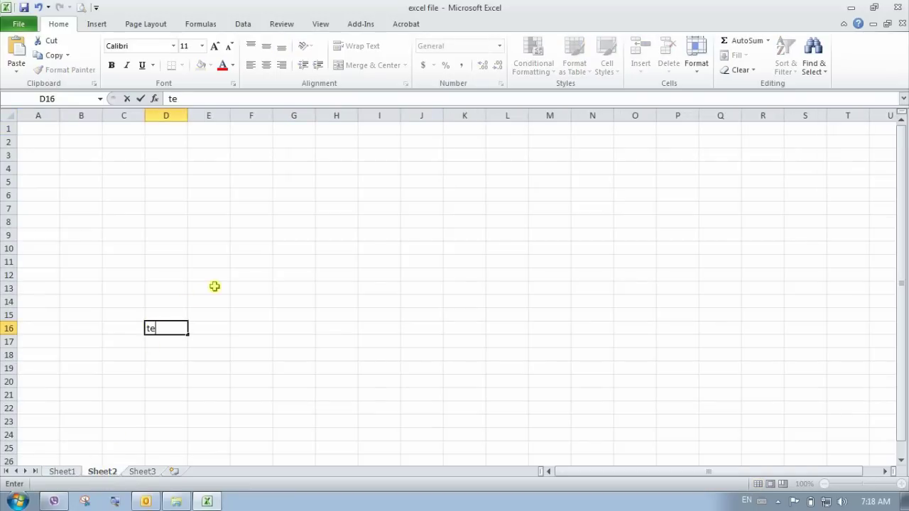
pyautogui.write('st')
pyautogui.click(292, 351)
pyautogui.click(161, 330)
pyautogui.press('Up')
pyautogui.press('Up')
pyautogui.press('Up')
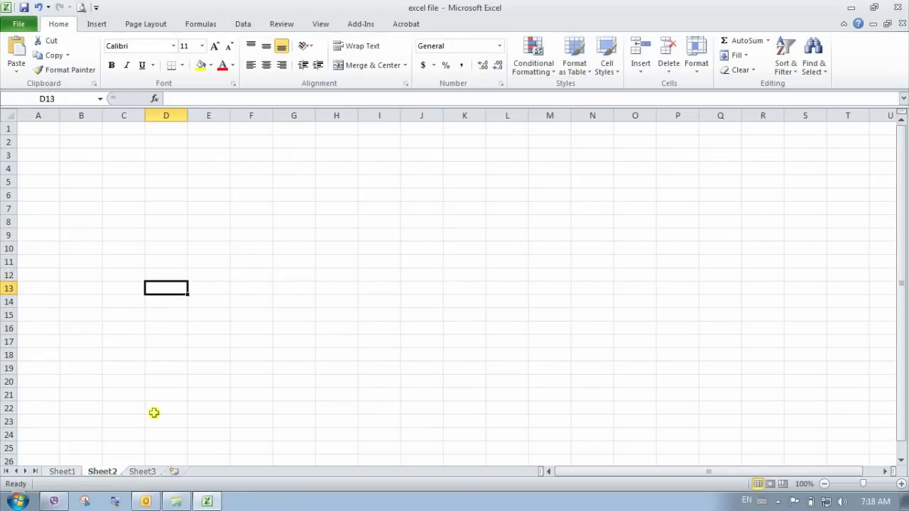
pyautogui.click(62, 472)
pyautogui.doubleClick(184, 305)
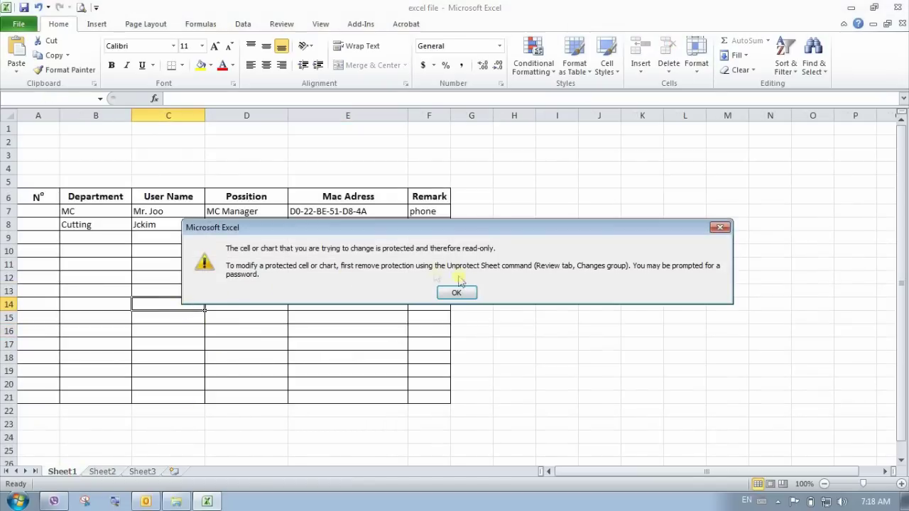
pyautogui.click(460, 293)
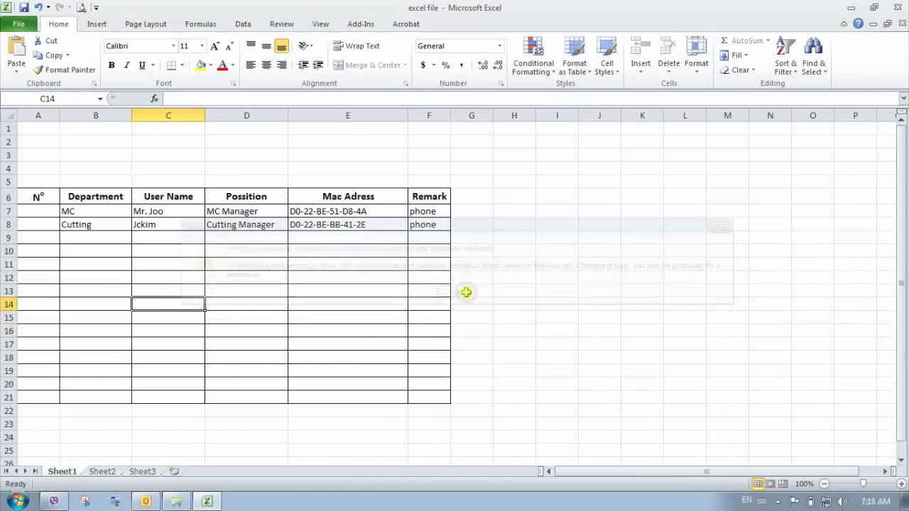
pyautogui.rightClick(69, 475)
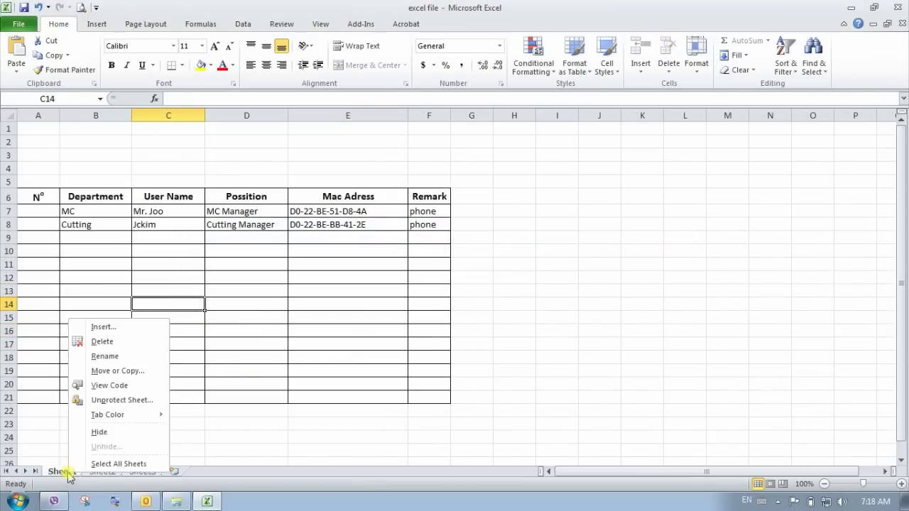
# Step: Attempt Unprotect Sheet on Sheet1, dismiss the wrong-password error, then cancel the password prompt
pyautogui.click(142, 400)
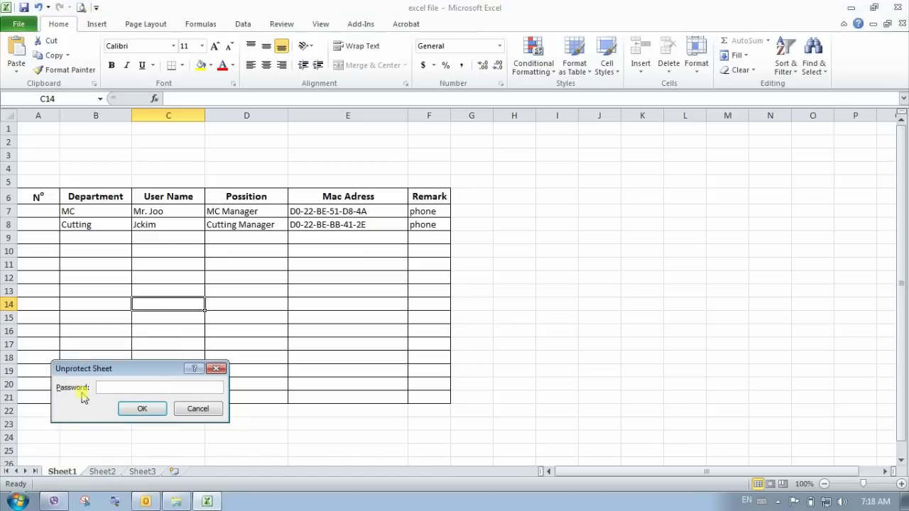
pyautogui.moveTo(130, 374); pyautogui.dragTo(253, 218)
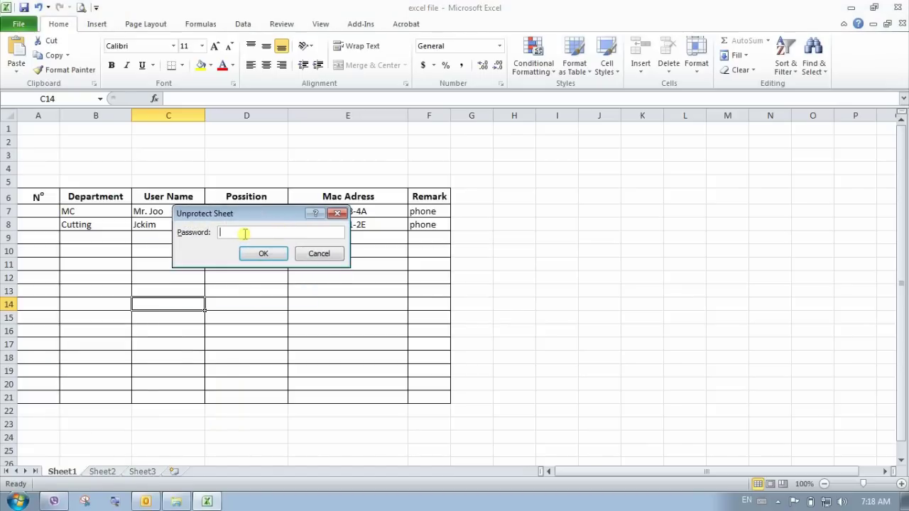
pyautogui.click(269, 254)
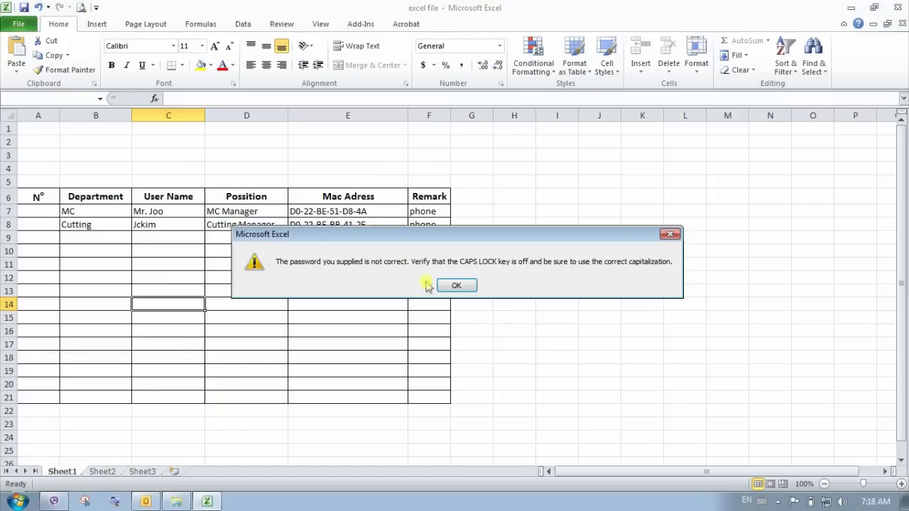
pyautogui.click(453, 285)
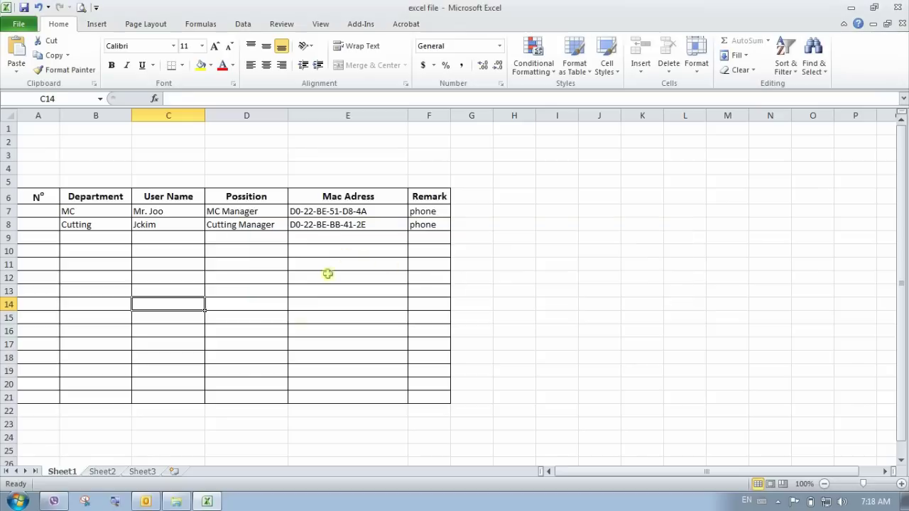
pyautogui.rightClick(69, 473)
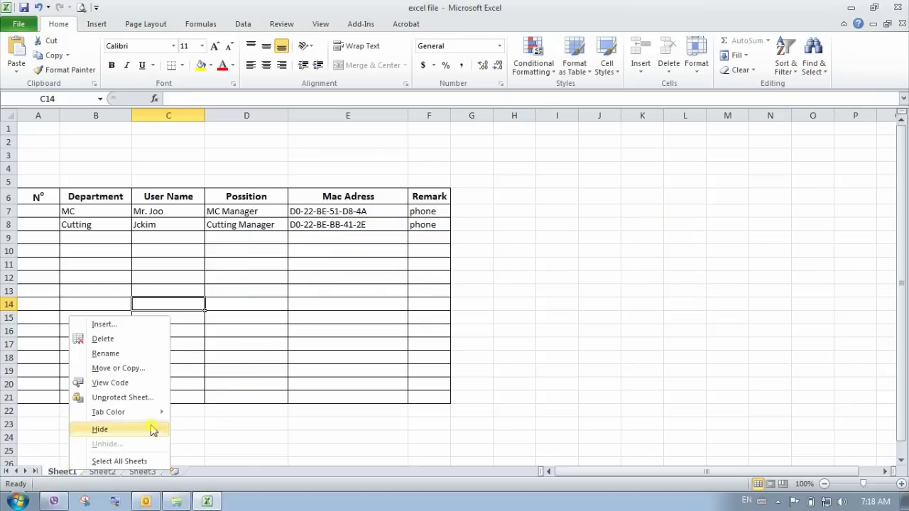
pyautogui.click(116, 397)
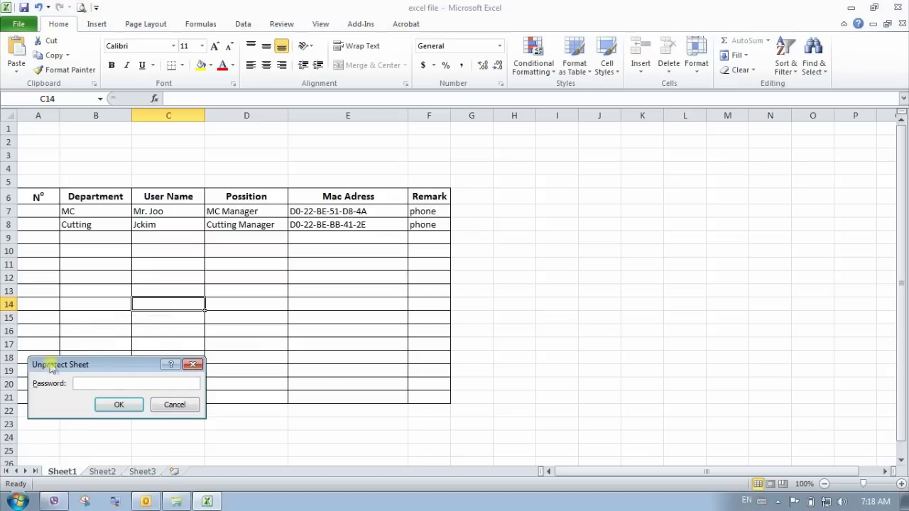
pyautogui.click(194, 364)
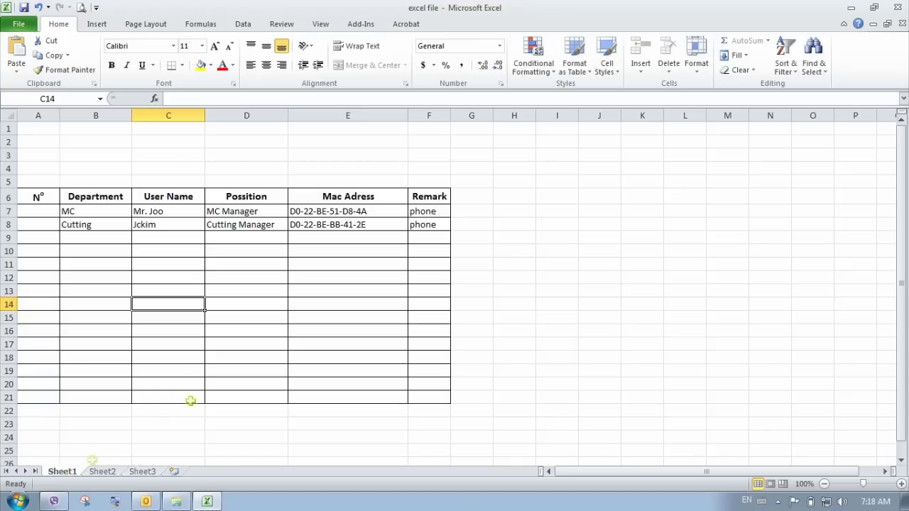
# Step: Confirm cell D13 still refuses edits, close Excel without saving, and select excel file
pyautogui.doubleClick(268, 291)
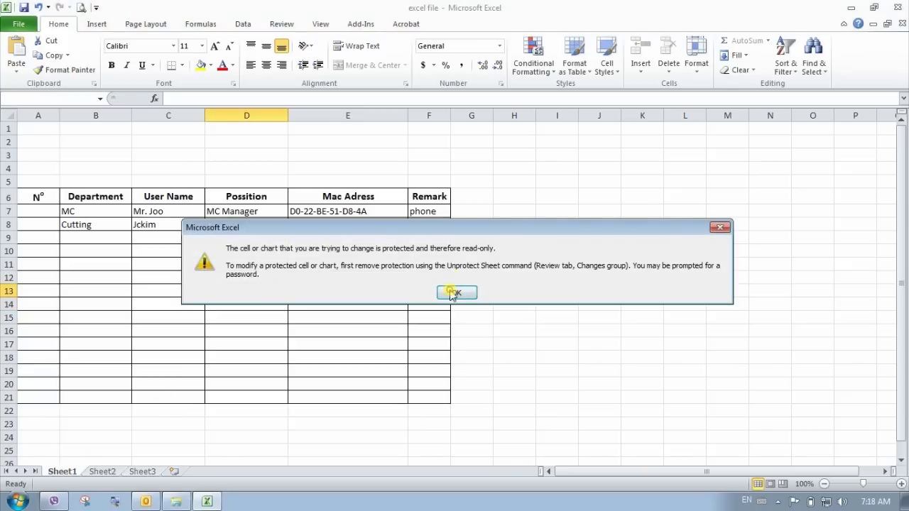
pyautogui.click(457, 292)
pyautogui.click(898, 8)
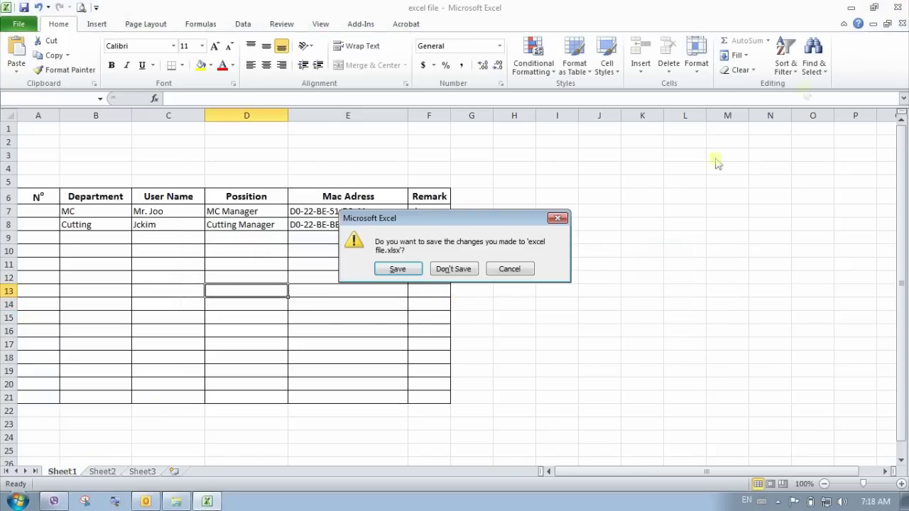
pyautogui.click(460, 270)
pyautogui.rightClick(244, 199)
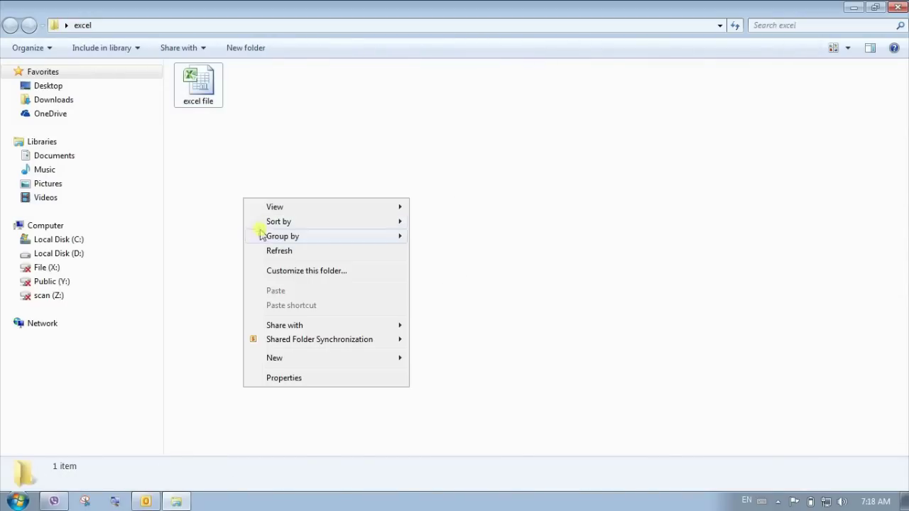
pyautogui.click(210, 88)
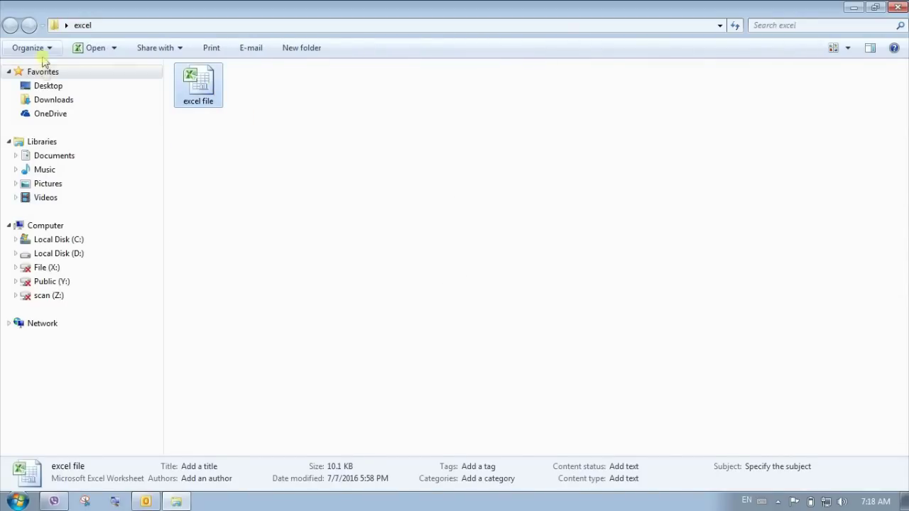
pyautogui.click(36, 50)
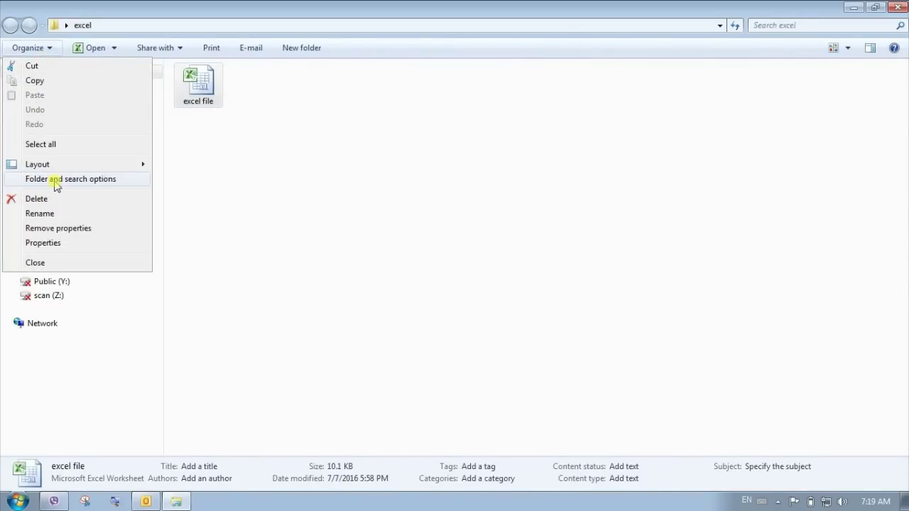
# Step: Show hidden and protected system files, and stop hiding empty drives and known extensions
pyautogui.click(56, 181)
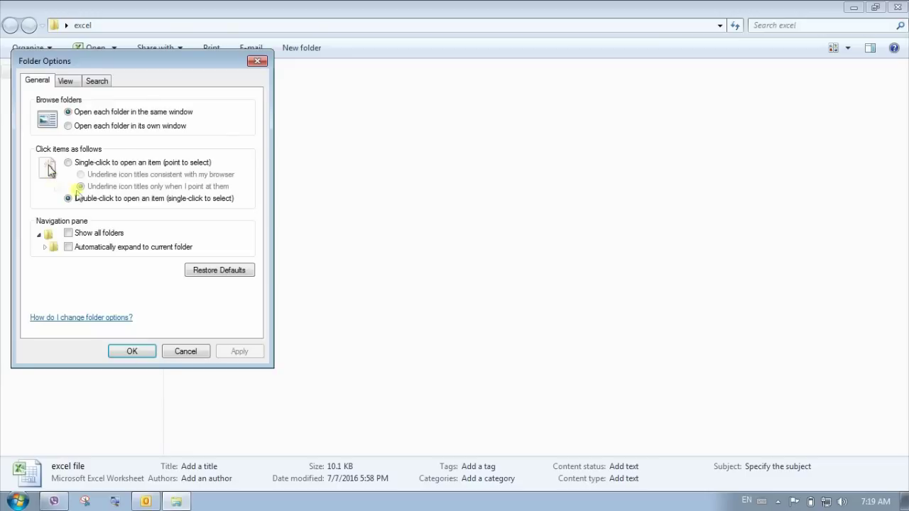
pyautogui.click(75, 84)
pyautogui.click(66, 267)
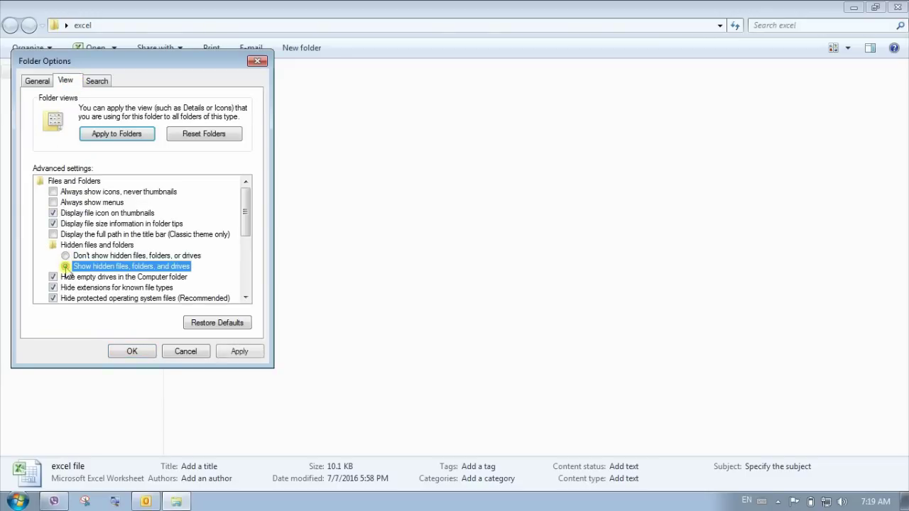
pyautogui.click(54, 277)
pyautogui.click(53, 287)
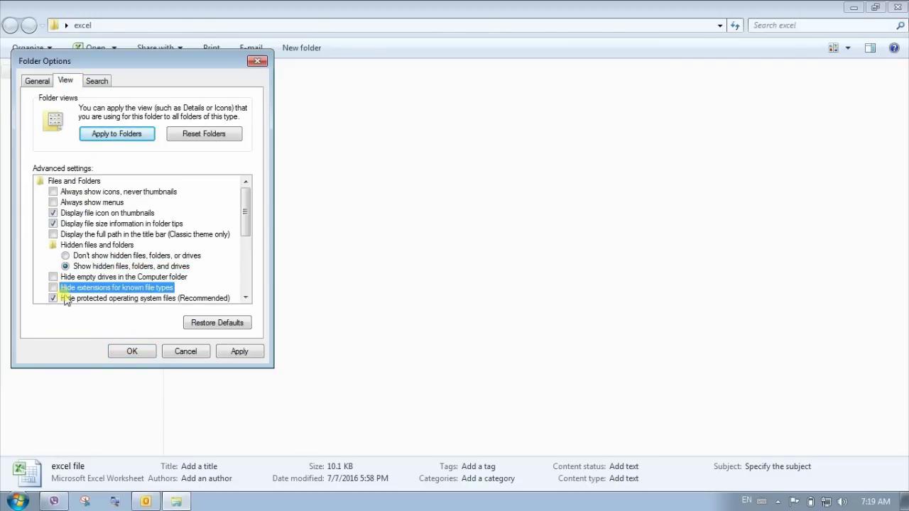
pyautogui.click(54, 298)
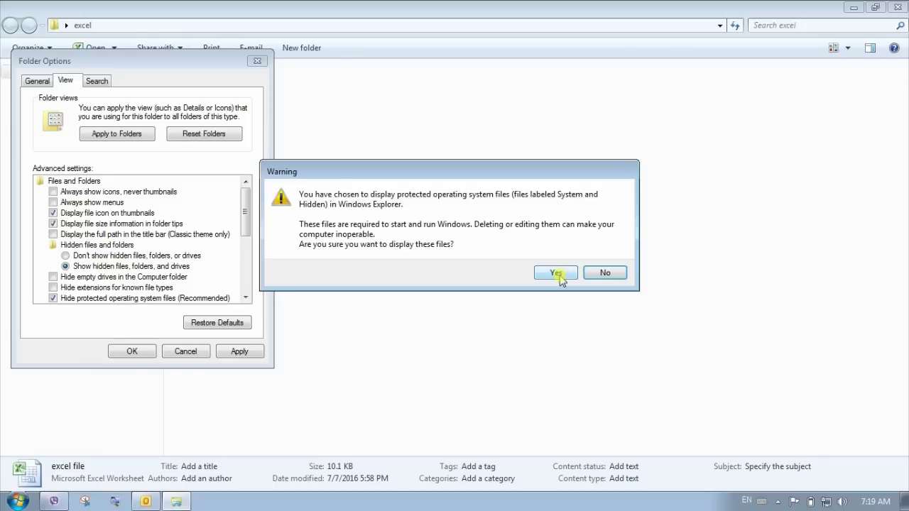
pyautogui.click(558, 274)
pyautogui.click(239, 351)
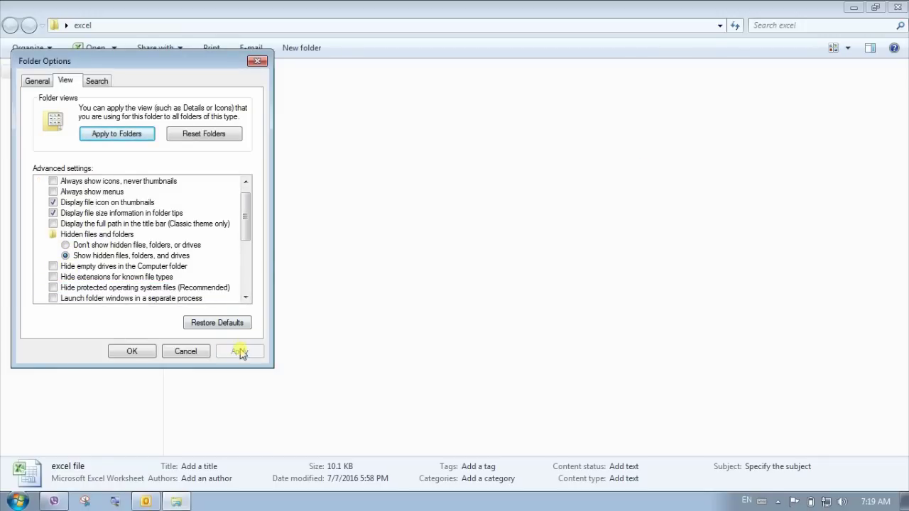
pyautogui.click(132, 352)
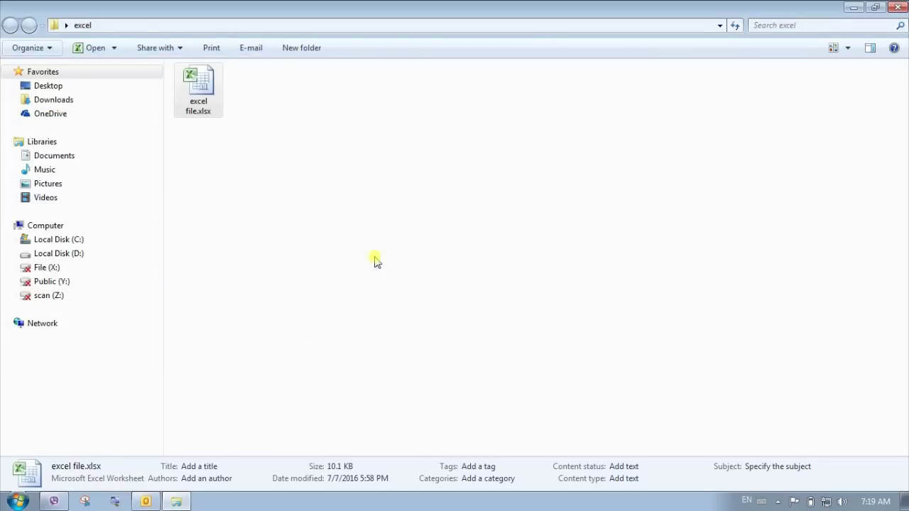
pyautogui.click(363, 280)
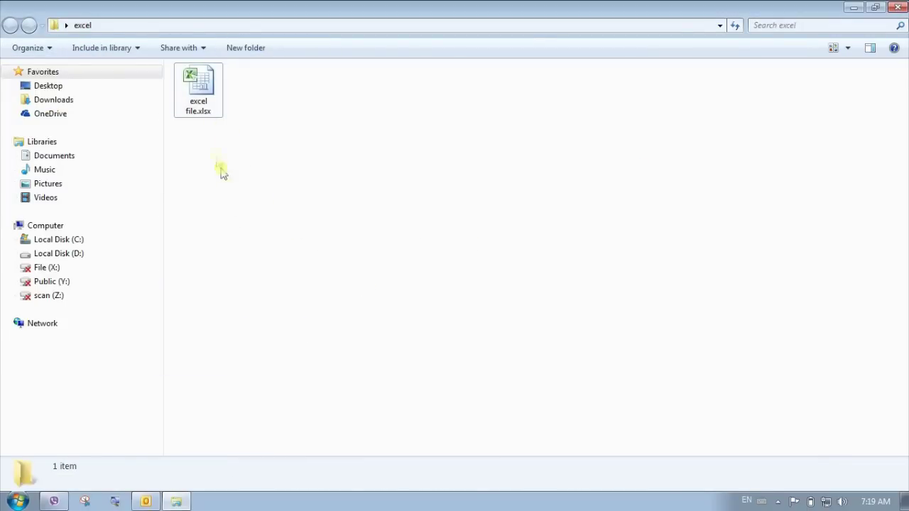
# Step: Rename excel file.xlsx to excel file.zip, accepting the extension-change warning
pyautogui.click(201, 97)
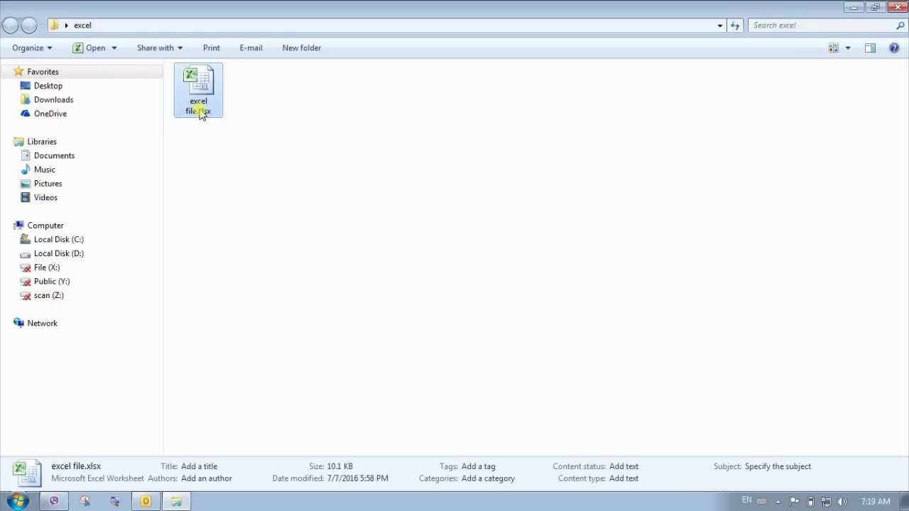
pyautogui.rightClick(201, 108)
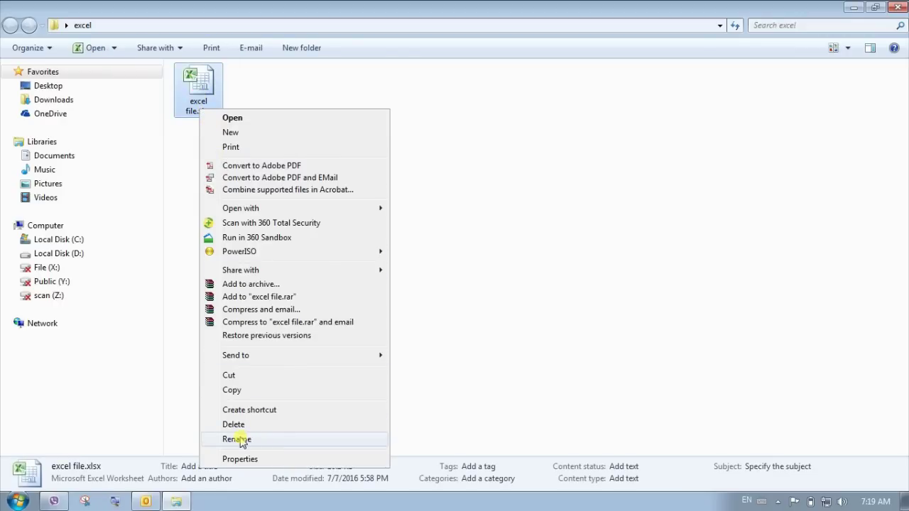
pyautogui.click(237, 439)
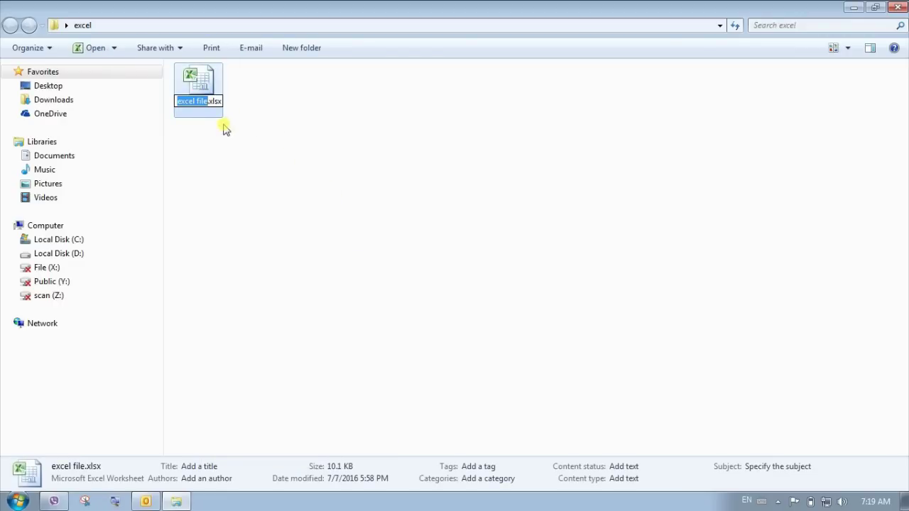
pyautogui.press('Right')
pyautogui.press('Right')
pyautogui.press('Right')
pyautogui.press('BackSpace')
pyautogui.press('BackSpace')
pyautogui.press('BackSpace')
pyautogui.write('zip')
pyautogui.press('Return')
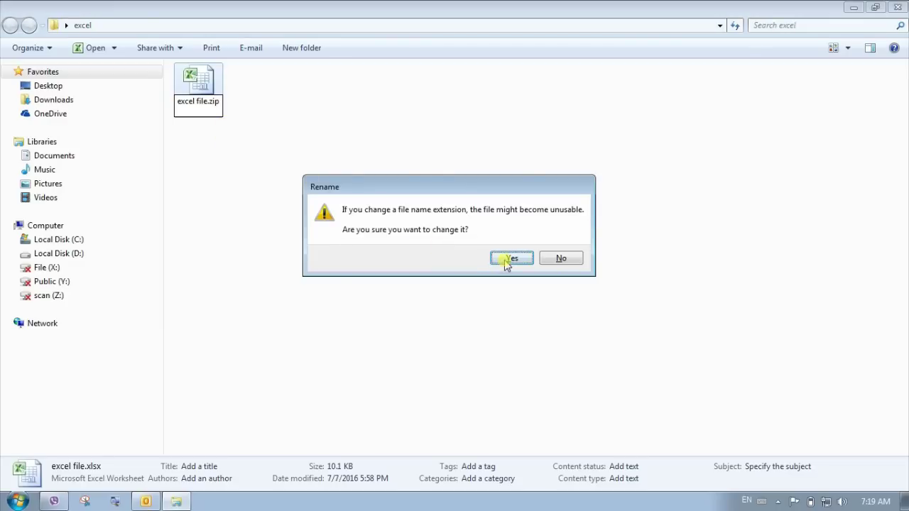
pyautogui.click(507, 262)
pyautogui.click(374, 223)
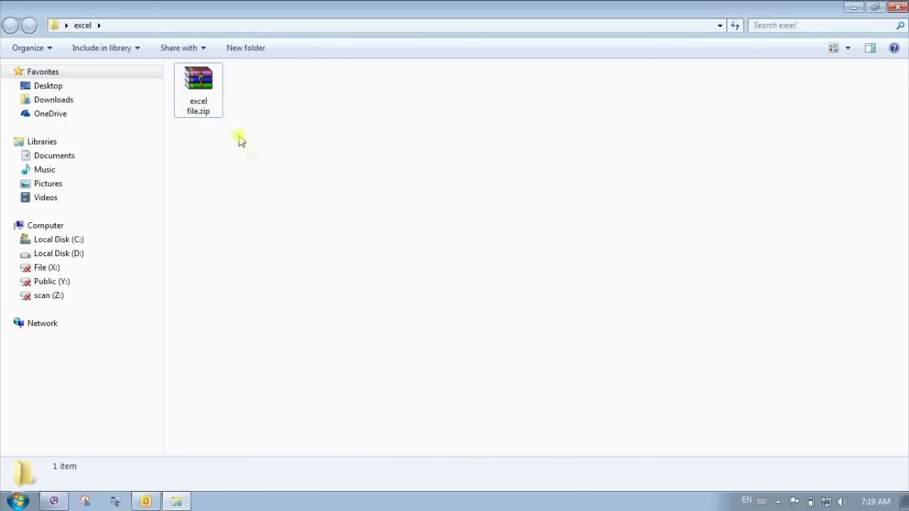
# Step: Refresh the folder and extract excel file.zip into an excel file folder
pyautogui.rightClick(336, 152)
pyautogui.click(355, 204)
pyautogui.click(206, 83)
pyautogui.rightClick(208, 85)
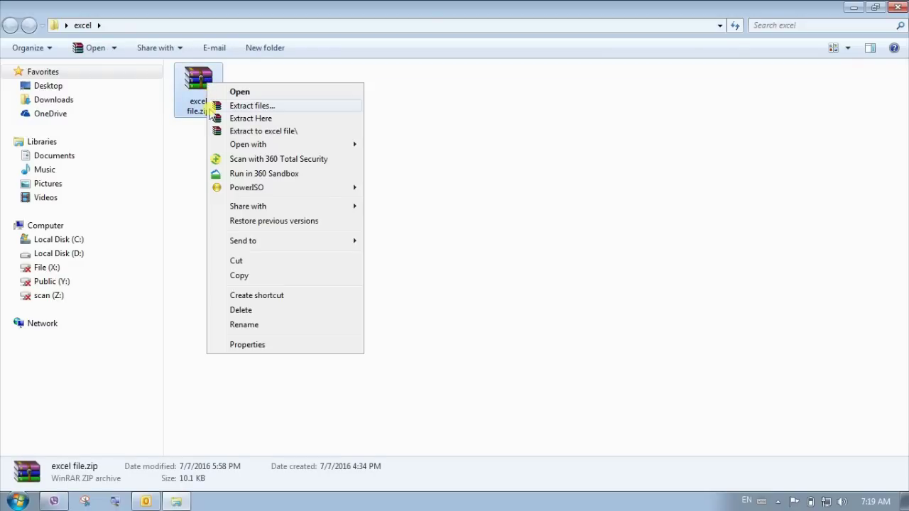
pyautogui.click(309, 133)
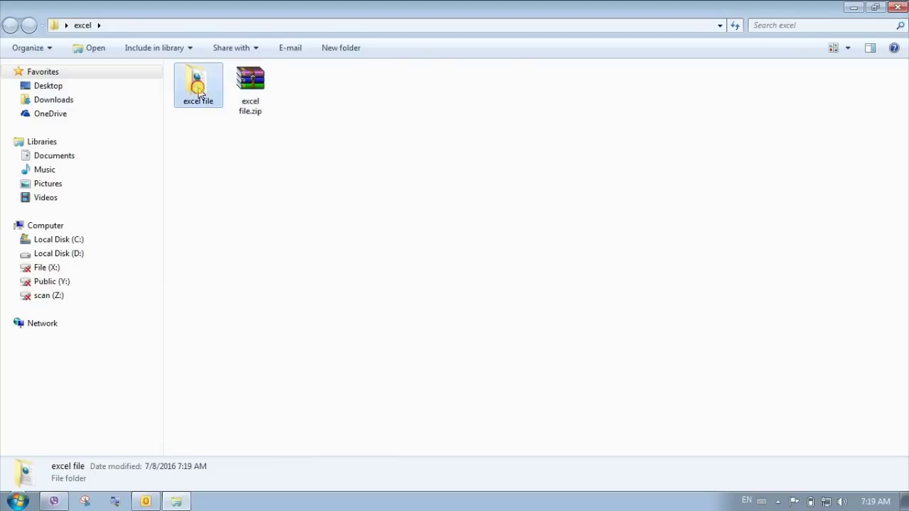
# Step: Navigate to excel file\xl\worksheets and open sheet1.xml with Notepad
pyautogui.doubleClick(199, 89)
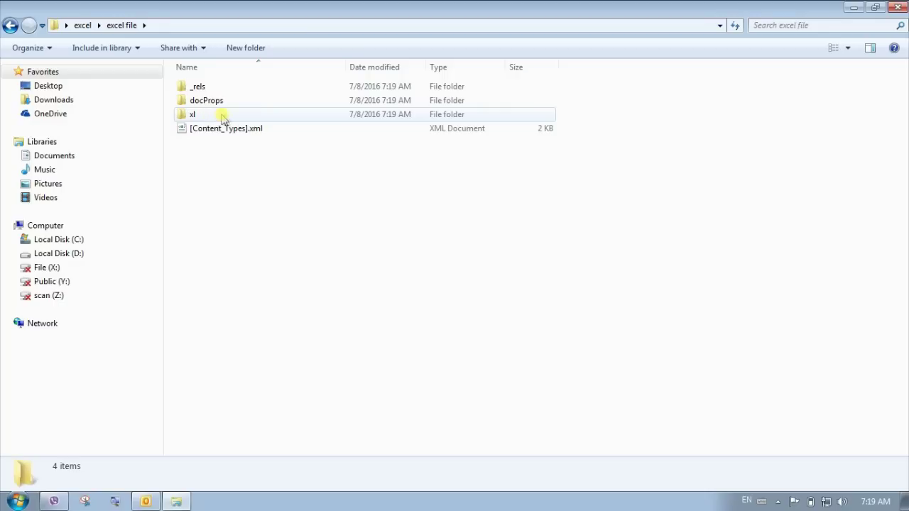
pyautogui.doubleClick(221, 116)
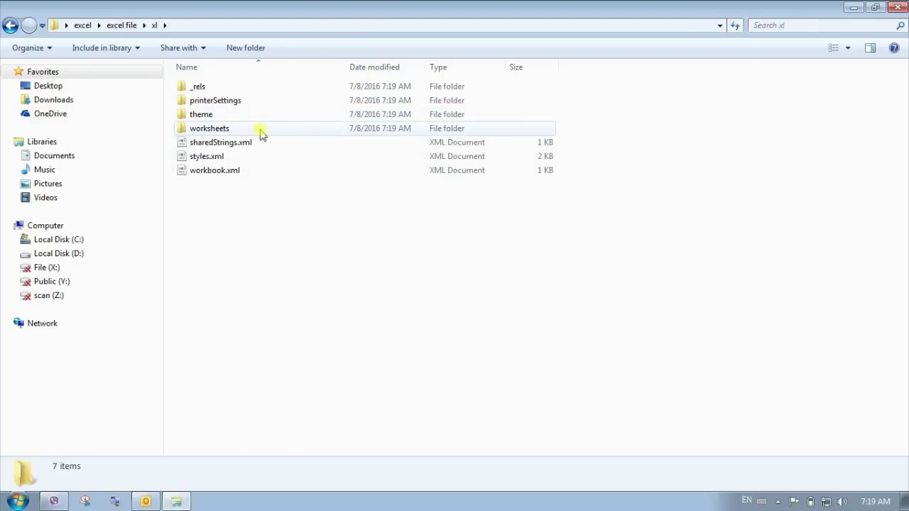
pyautogui.doubleClick(209, 129)
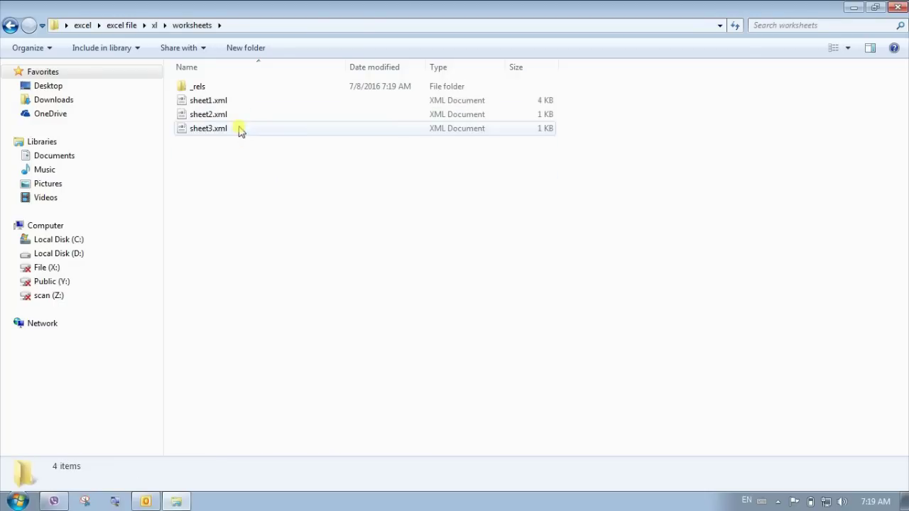
pyautogui.click(212, 102)
pyautogui.rightClick(211, 101)
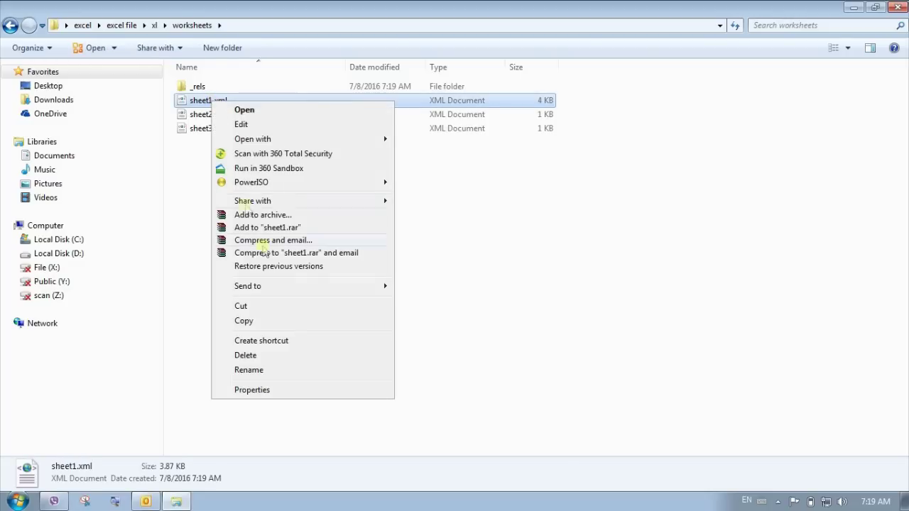
pyautogui.moveTo(282, 141)
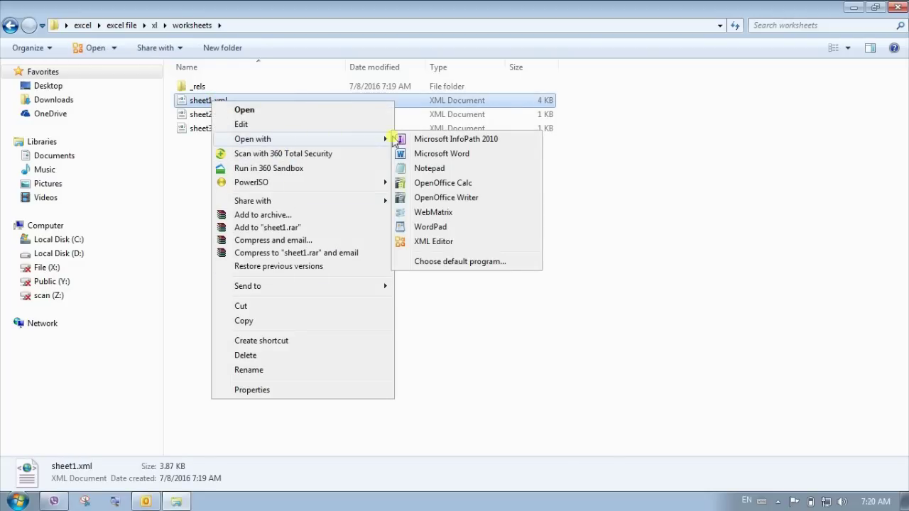
pyautogui.click(429, 168)
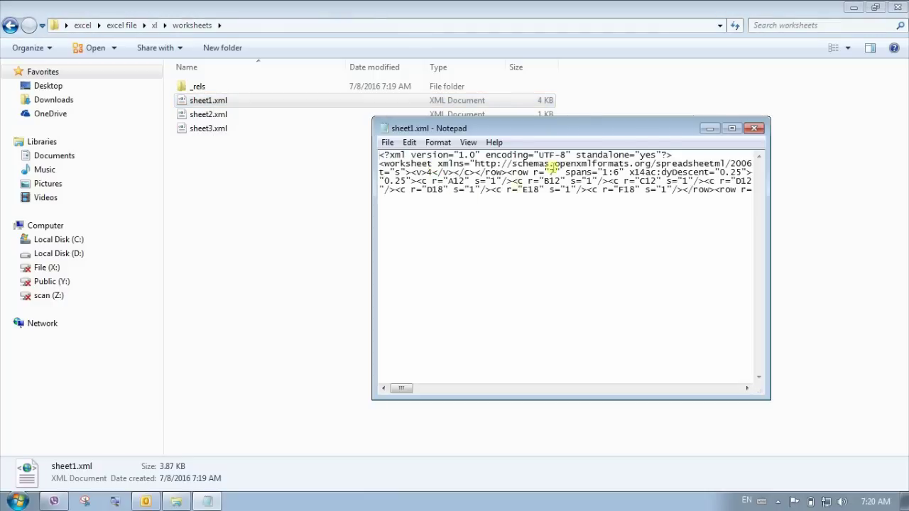
# Step: Maximize Notepad and search sheet1.xml for sheetprotection
pyautogui.moveTo(603, 126); pyautogui.dragTo(558, 122)
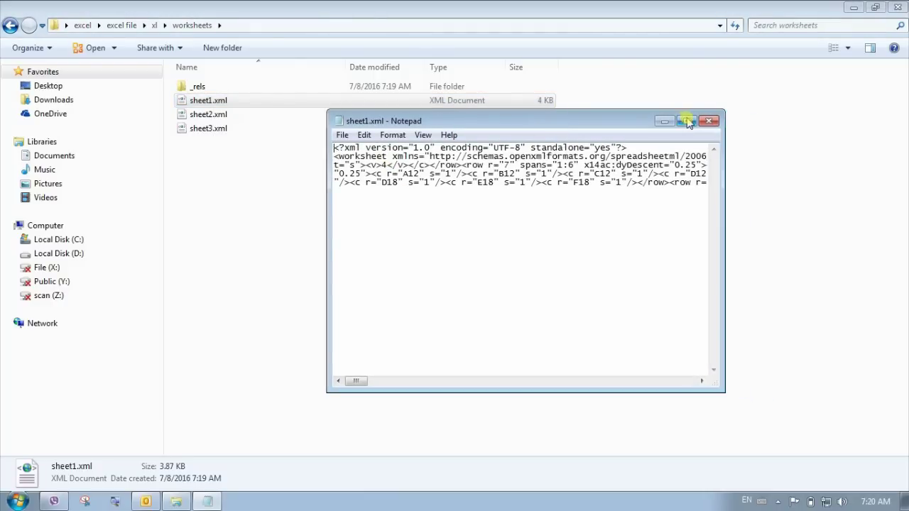
pyautogui.click(687, 121)
pyautogui.click(405, 193)
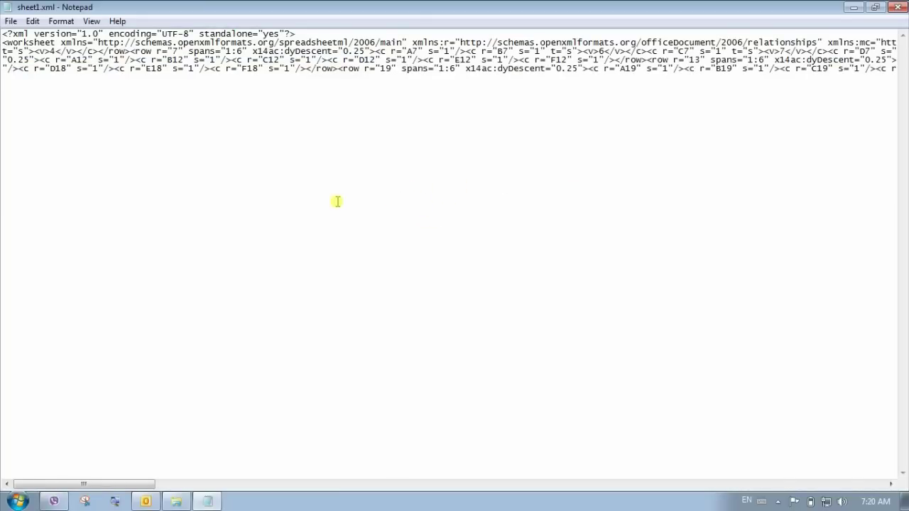
pyautogui.hotkey('ctrl', 'f')
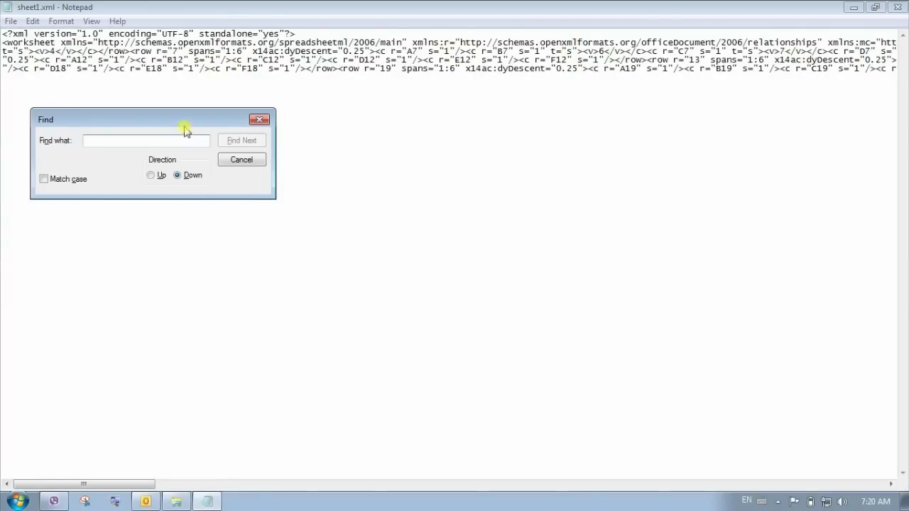
pyautogui.moveTo(185, 121); pyautogui.dragTo(441, 189)
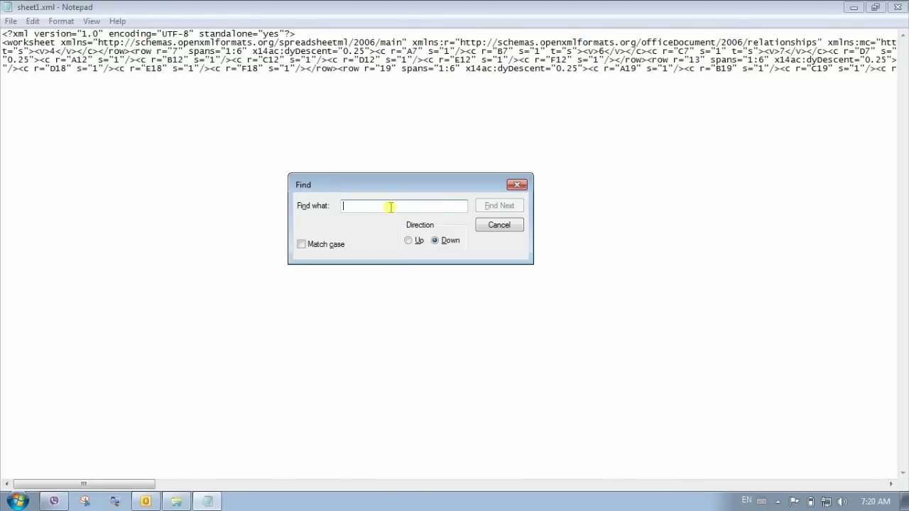
pyautogui.write('sheetprotection')
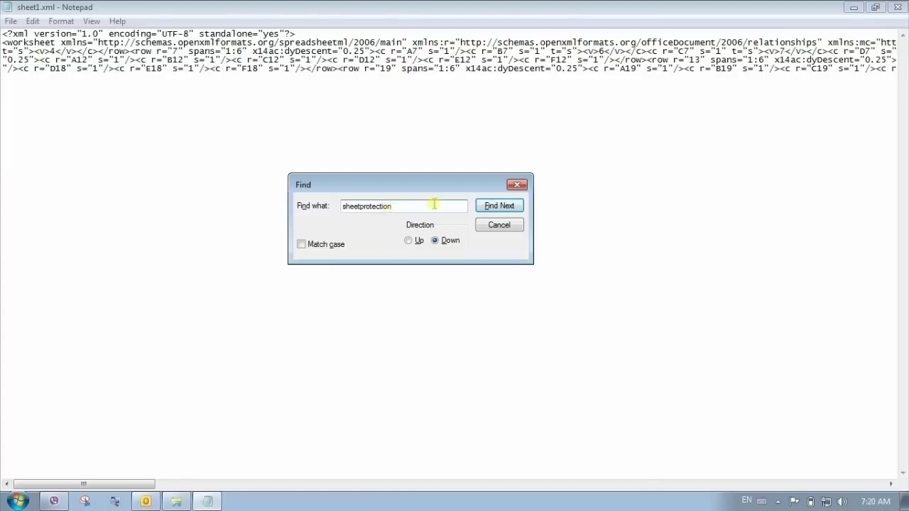
pyautogui.click(488, 207)
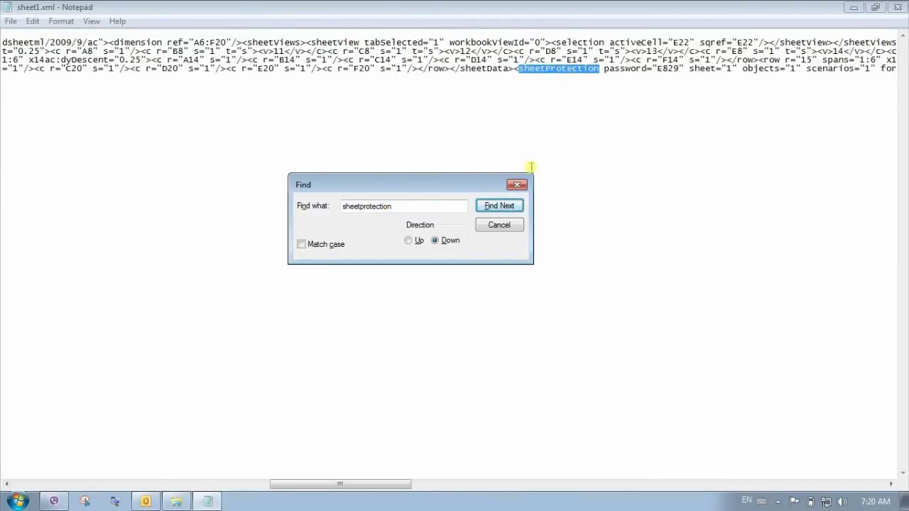
# Step: Erase the password value in the sheetProtection element and save sheet1.xml
pyautogui.click(517, 186)
pyautogui.click(529, 69)
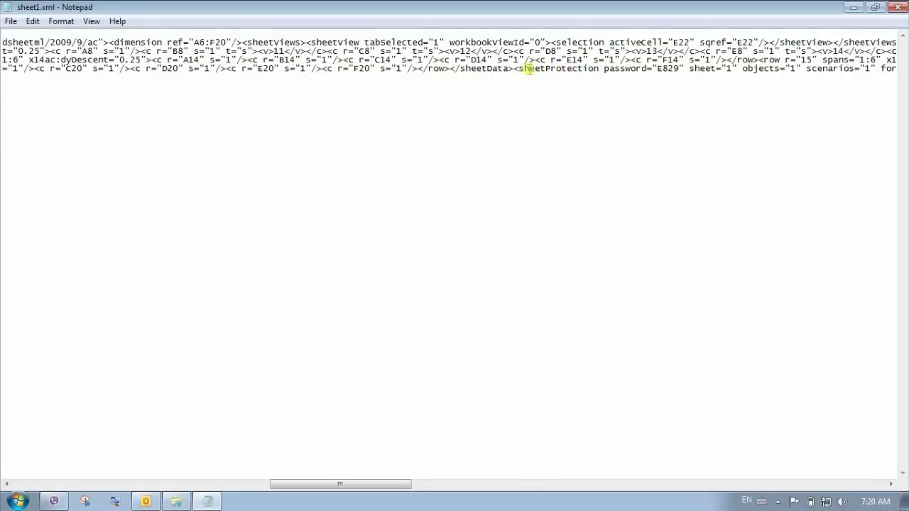
pyautogui.moveTo(518, 69); pyautogui.dragTo(645, 69)
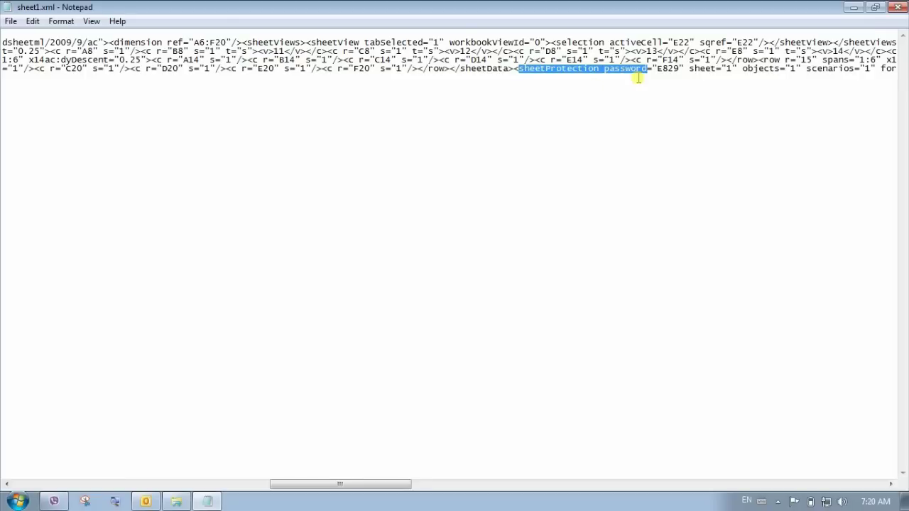
pyautogui.click(676, 69)
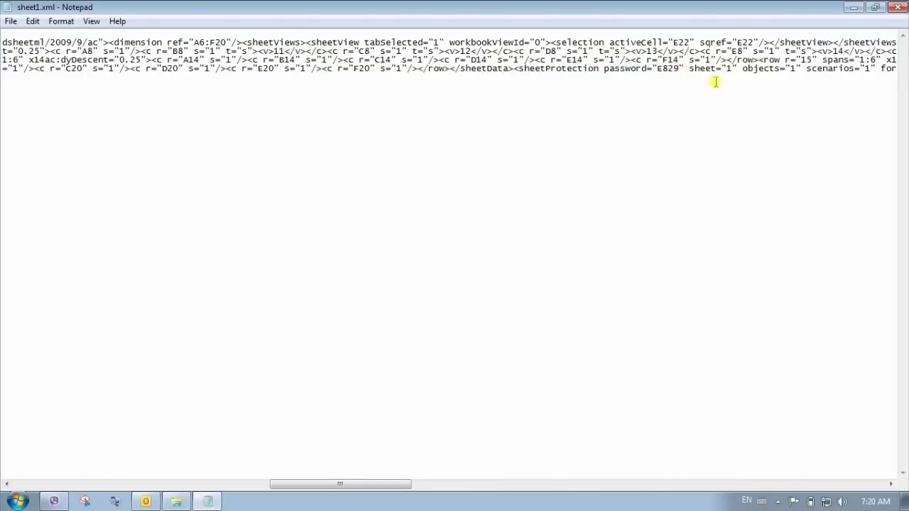
pyautogui.press('BackSpace')
pyautogui.press('BackSpace')
pyautogui.press('BackSpace')
pyautogui.press('BackSpace')
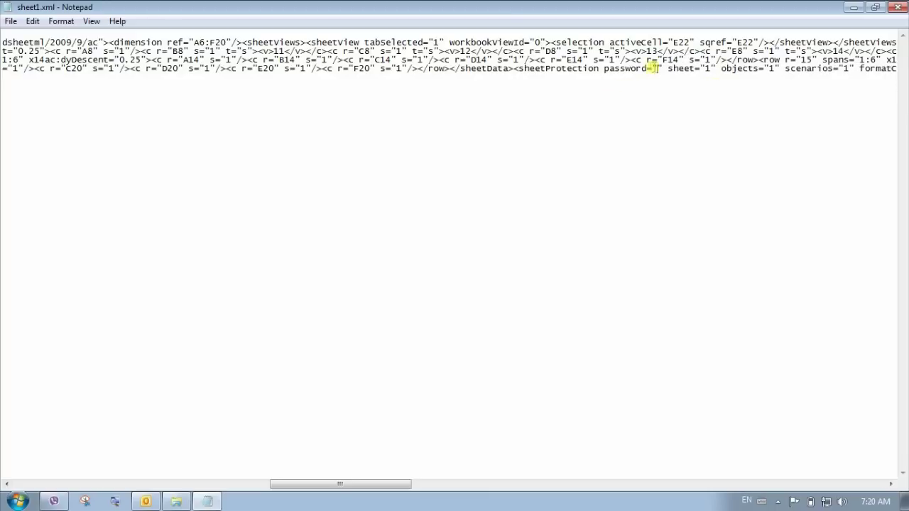
pyautogui.click(11, 20)
pyautogui.click(28, 68)
# Step: Close Notepad and copy the edited sheet1.xml from the worksheets folder
pyautogui.click(899, 9)
pyautogui.click(345, 297)
pyautogui.click(206, 103)
pyautogui.rightClick(206, 102)
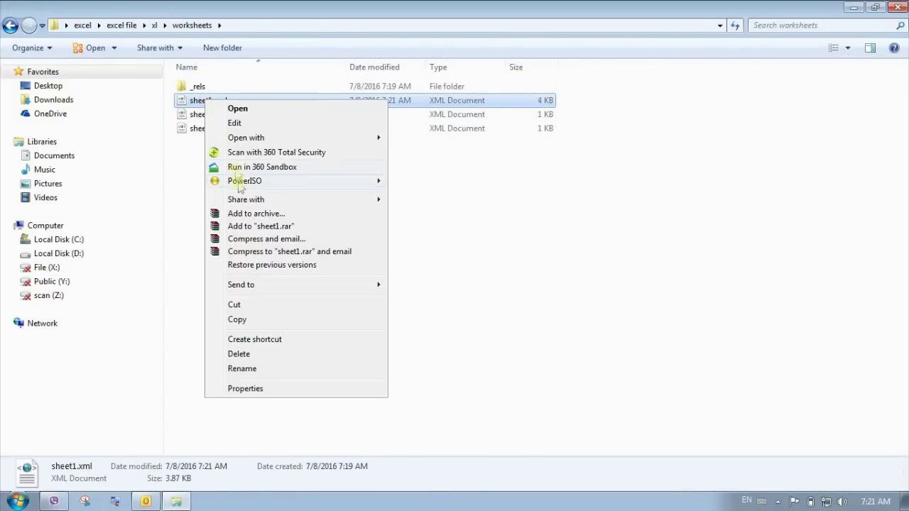
pyautogui.click(237, 320)
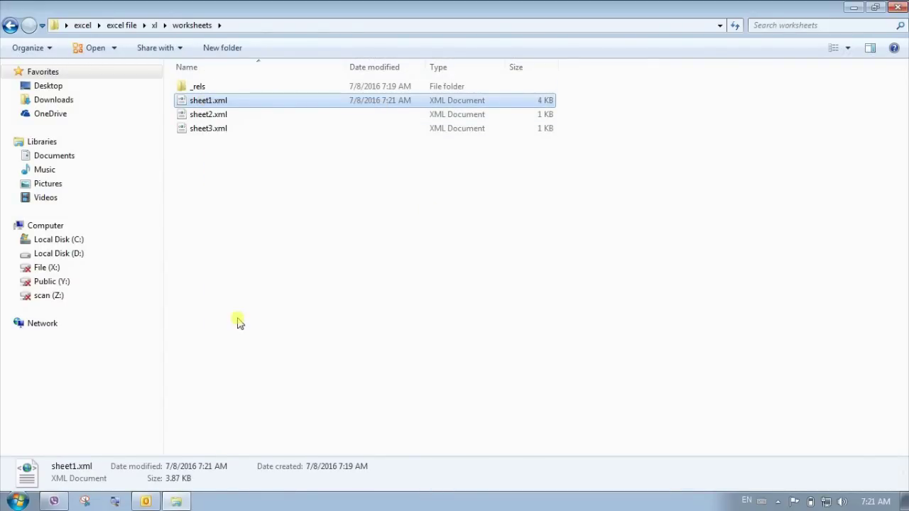
# Step: Go back three levels to the excel folder and open excel file.zip in WinRAR
pyautogui.click(9, 25)
pyautogui.click(9, 25)
pyautogui.click(8, 25)
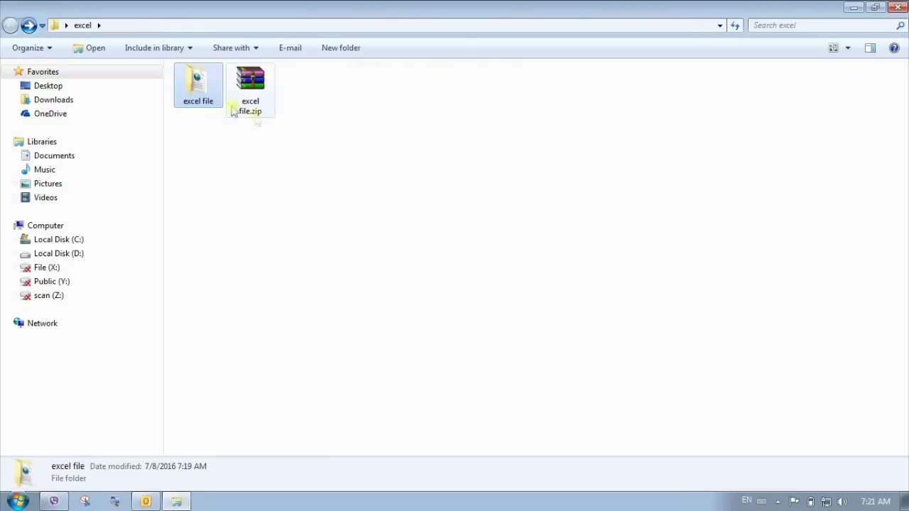
pyautogui.doubleClick(250, 84)
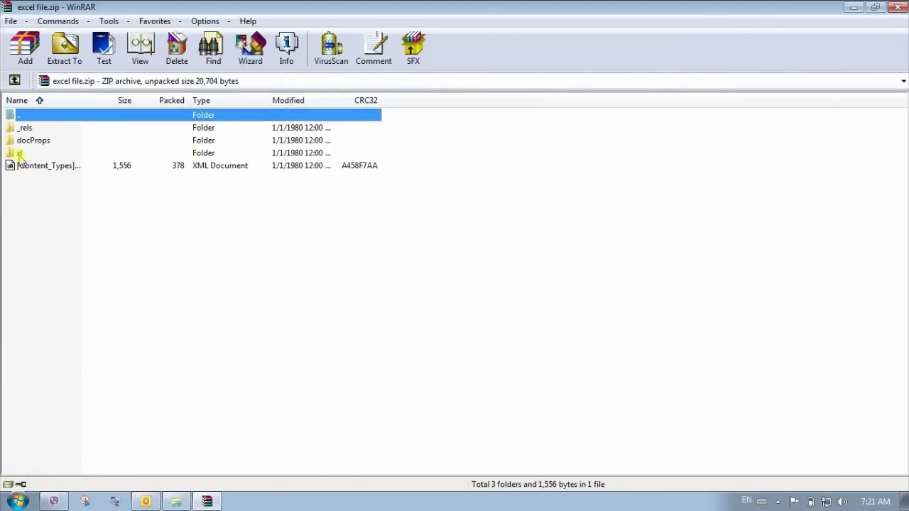
# Step: Paste the edited sheet1.xml into the archive's xl\worksheets, confirm the update, and close WinRAR
pyautogui.doubleClick(20, 153)
pyautogui.doubleClick(30, 166)
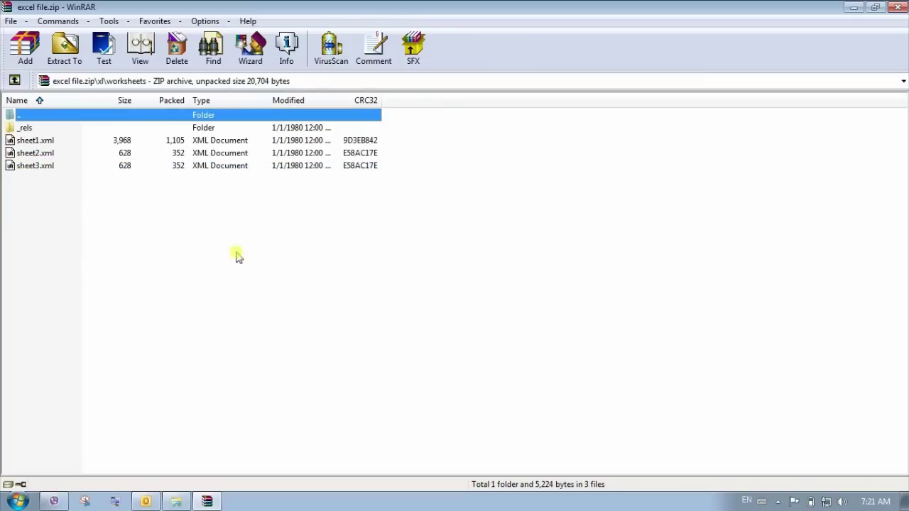
pyautogui.click(213, 255)
pyautogui.rightClick(212, 226)
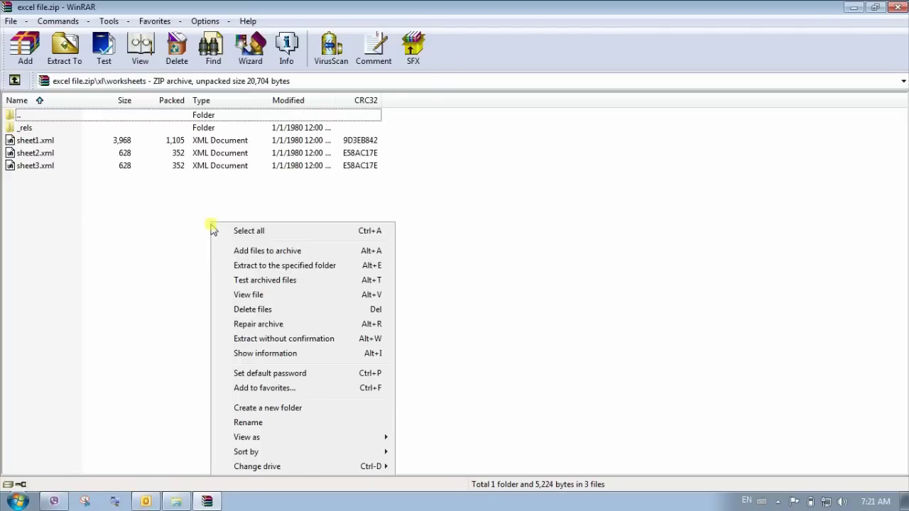
pyautogui.click(135, 245)
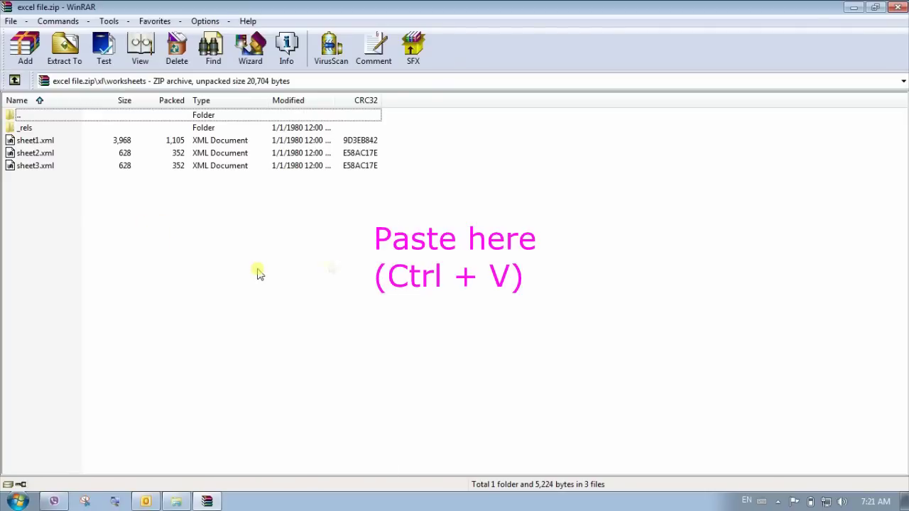
pyautogui.hotkey('ctrl', 'v')
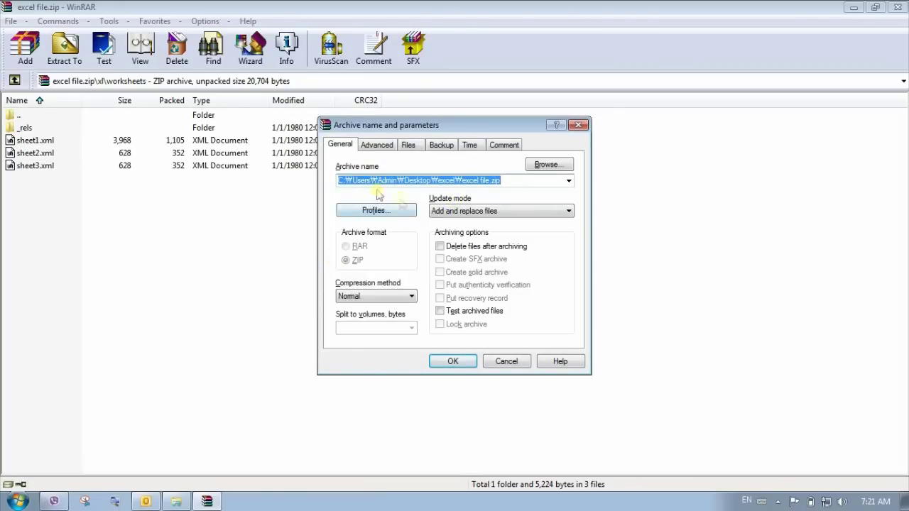
pyautogui.click(454, 361)
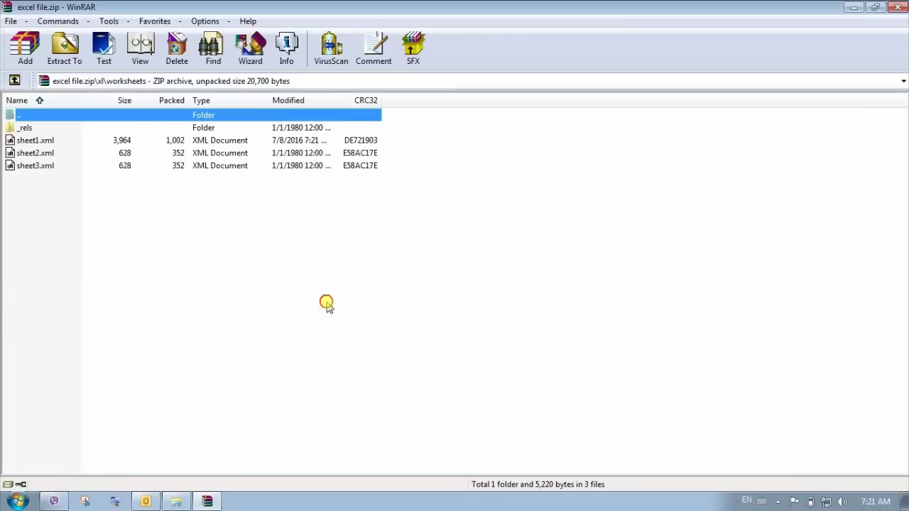
pyautogui.click(897, 9)
pyautogui.click(365, 187)
# Step: Refresh the Explorer folder listing twice
pyautogui.rightClick(361, 182)
pyautogui.click(385, 237)
pyautogui.rightClick(351, 196)
pyautogui.click(374, 245)
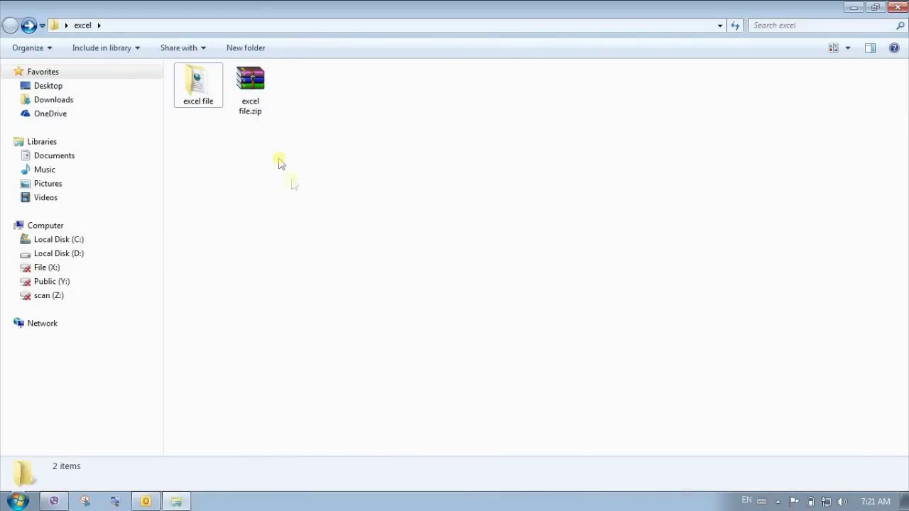
# Step: Rename excel file.zip to excel file.xlsx, accept the extension warning, and open it in Excel
pyautogui.click(250, 88)
pyautogui.rightClick(252, 95)
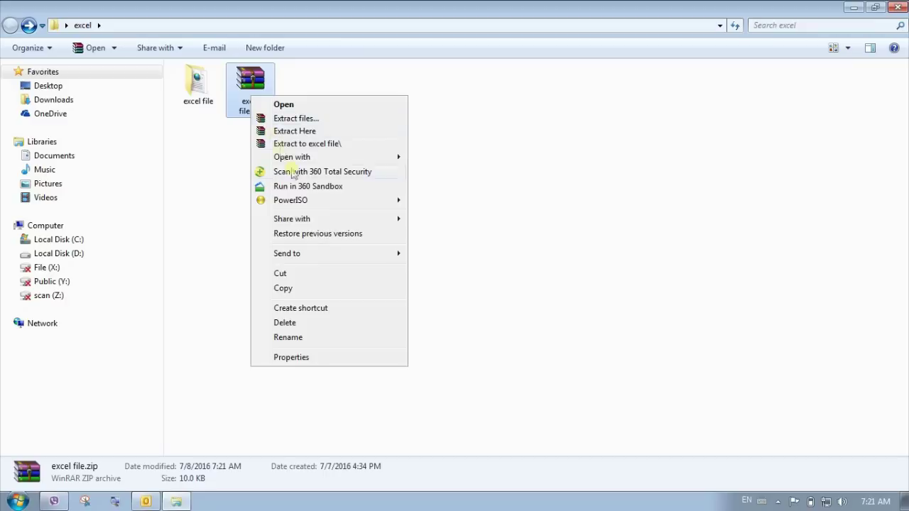
pyautogui.click(306, 338)
pyautogui.press('Right')
pyautogui.press('Right')
pyautogui.press('Right')
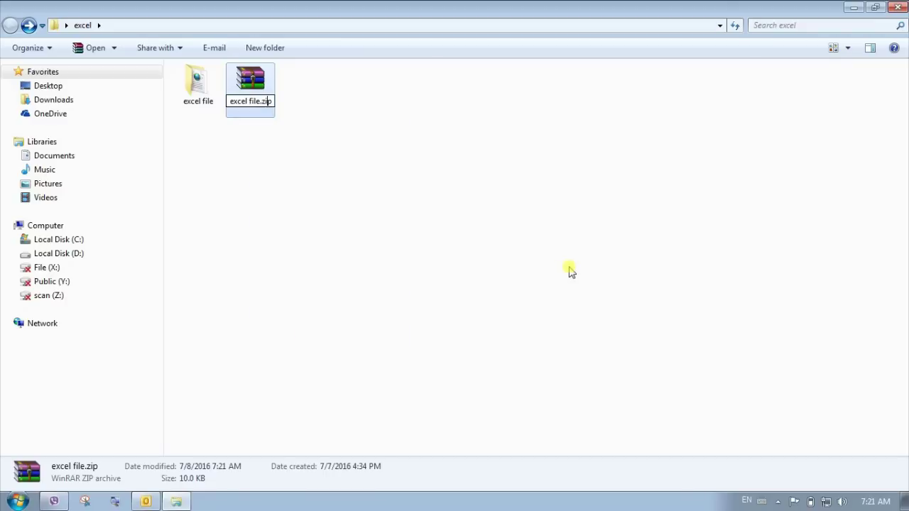
pyautogui.write('xlsx')
pyautogui.press('Return')
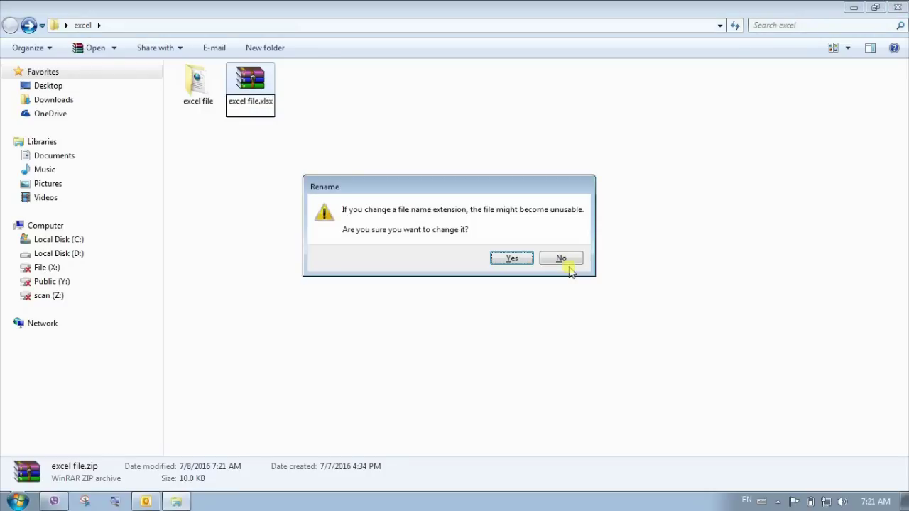
pyautogui.click(513, 259)
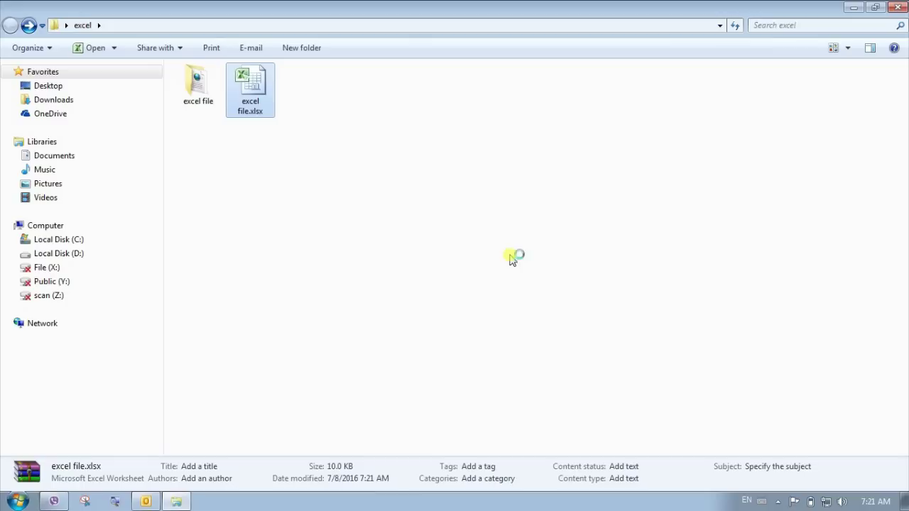
pyautogui.click(411, 211)
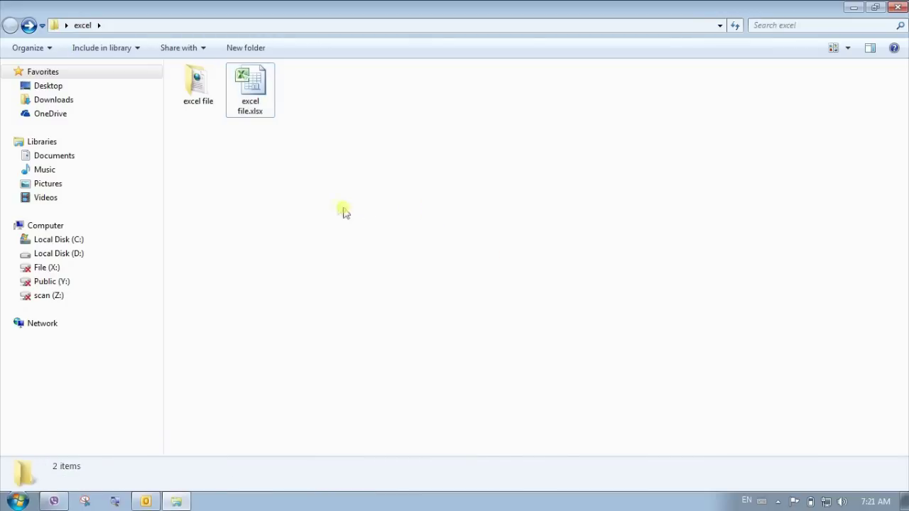
pyautogui.doubleClick(251, 88)
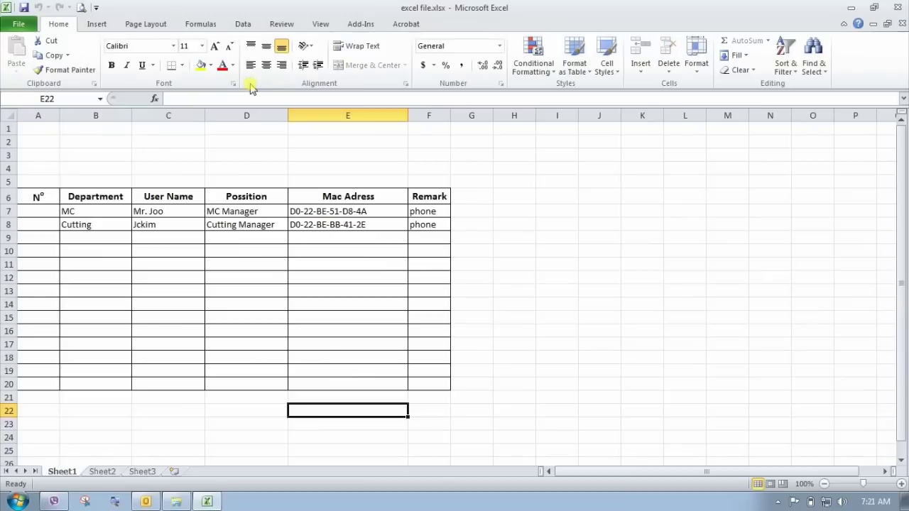
# Step: After a blocked edit attempt on C11, unprotect Sheet1
pyautogui.click(151, 263)
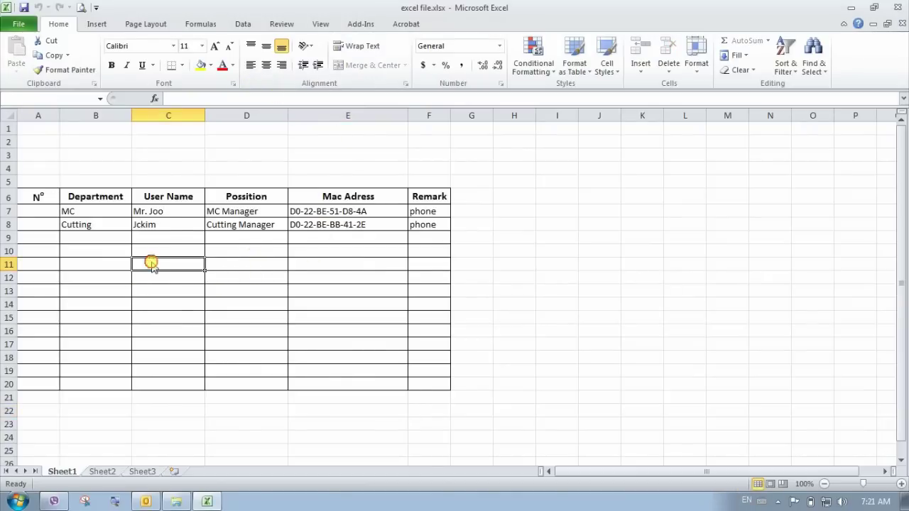
pyautogui.doubleClick(152, 263)
pyautogui.click(459, 293)
pyautogui.click(554, 239)
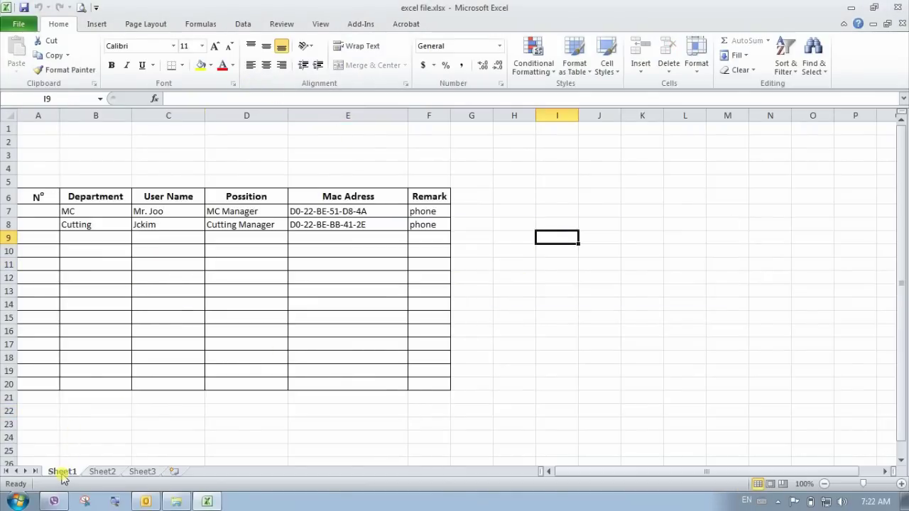
pyautogui.rightClick(63, 474)
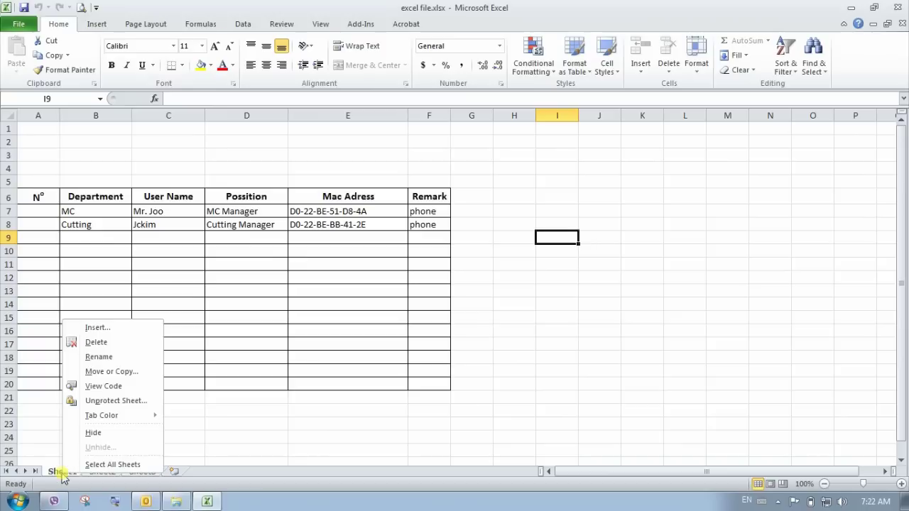
pyautogui.click(117, 402)
# Step: Clear 'Cutting Manager' from D8 and the MAC address from E8
pyautogui.click(252, 407)
pyautogui.doubleClick(261, 226)
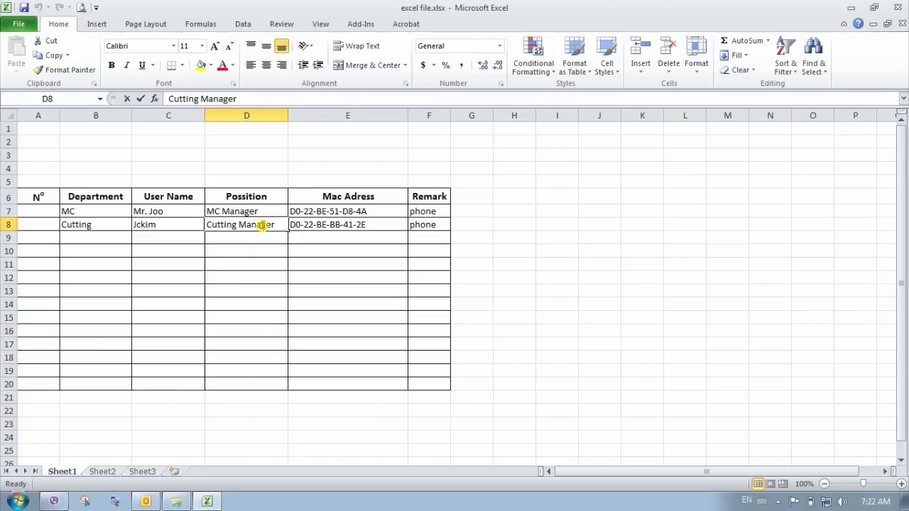
pyautogui.moveTo(275, 225); pyautogui.dragTo(194, 227)
pyautogui.press('Delete')
pyautogui.click(253, 265)
pyautogui.write('sfd')
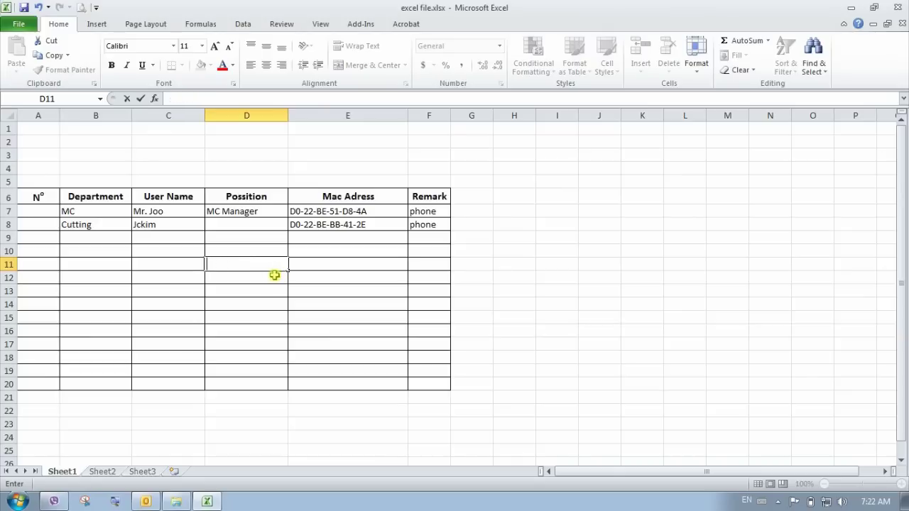
pyautogui.click(361, 223)
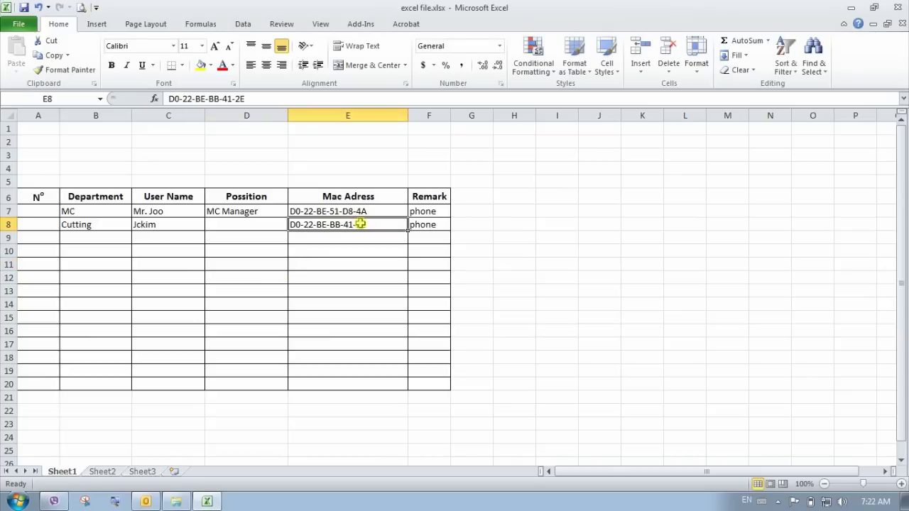
pyautogui.press('Delete')
pyautogui.click(393, 318)
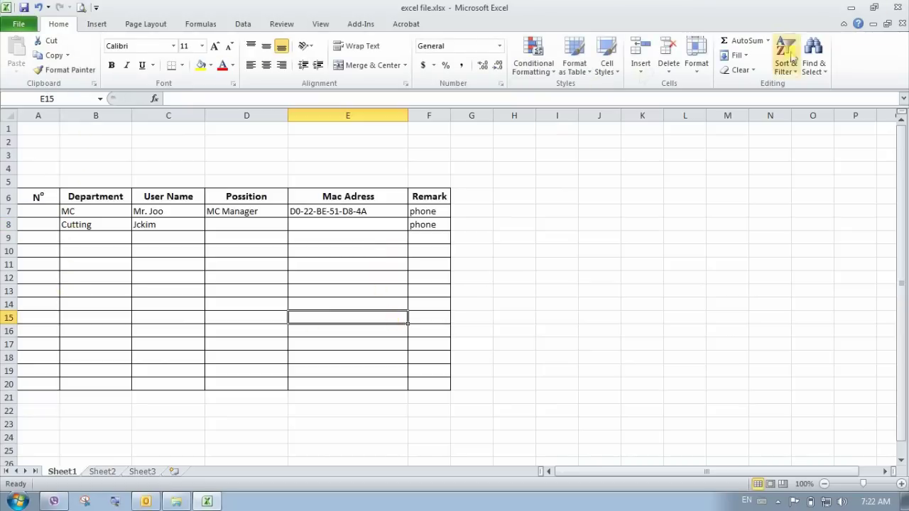
# Step: Close Excel, then reopen excel file.xlsx and check that D8 is still empty
pyautogui.click(901, 7)
pyautogui.click(436, 253)
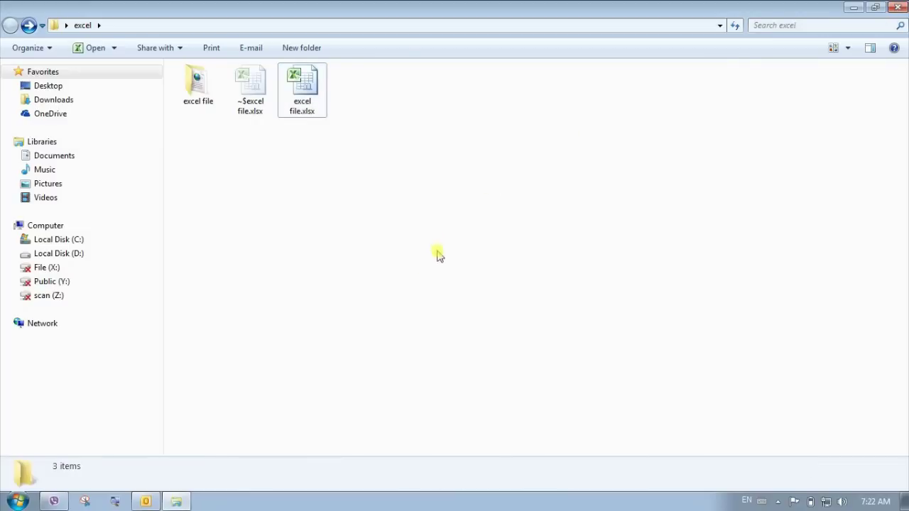
pyautogui.rightClick(301, 234)
pyautogui.click(317, 257)
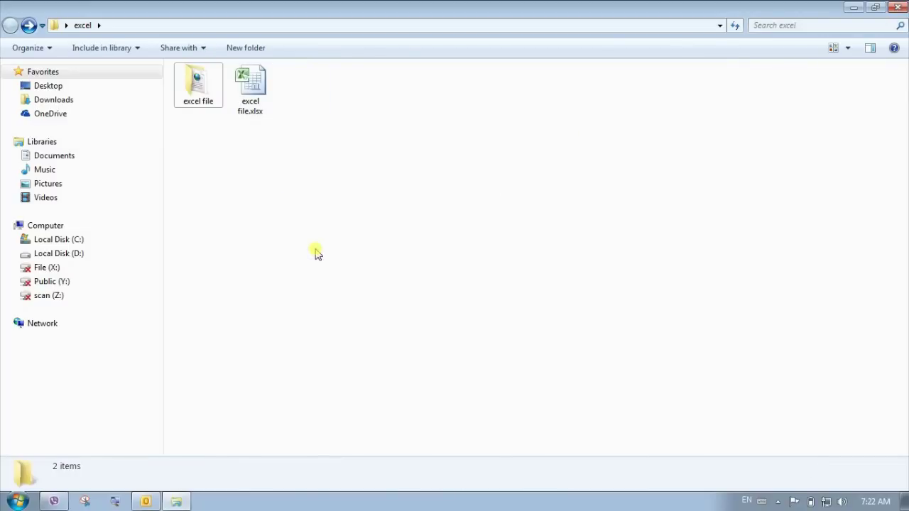
pyautogui.click(254, 83)
pyautogui.doubleClick(254, 83)
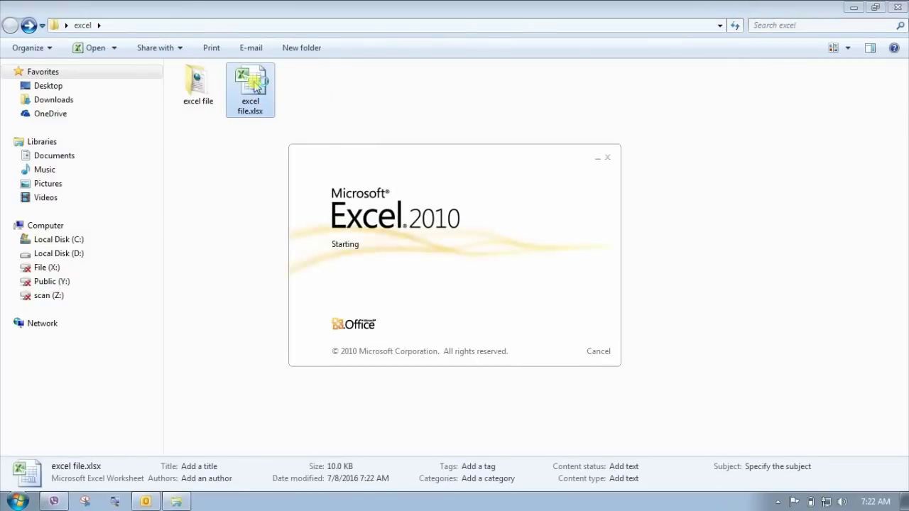
pyautogui.click(265, 225)
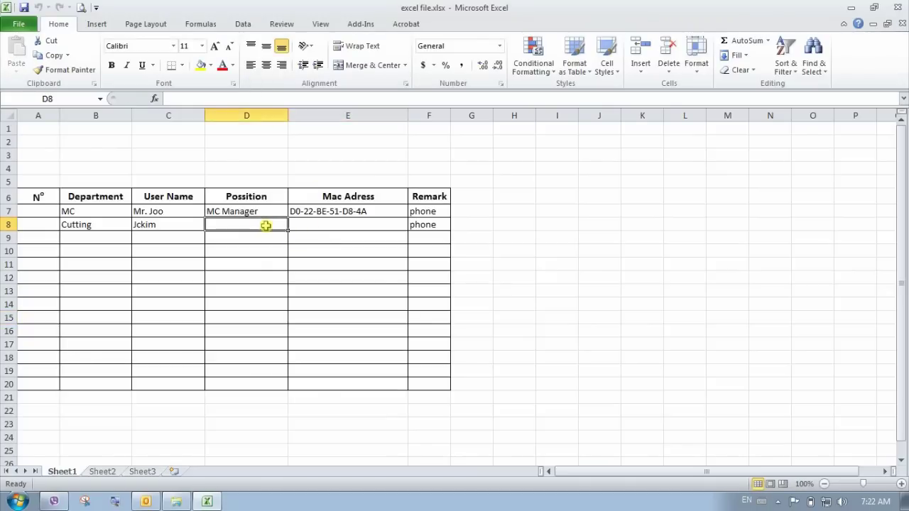
# Step: Delete the remark 'phone' from cell F8
pyautogui.doubleClick(430, 224)
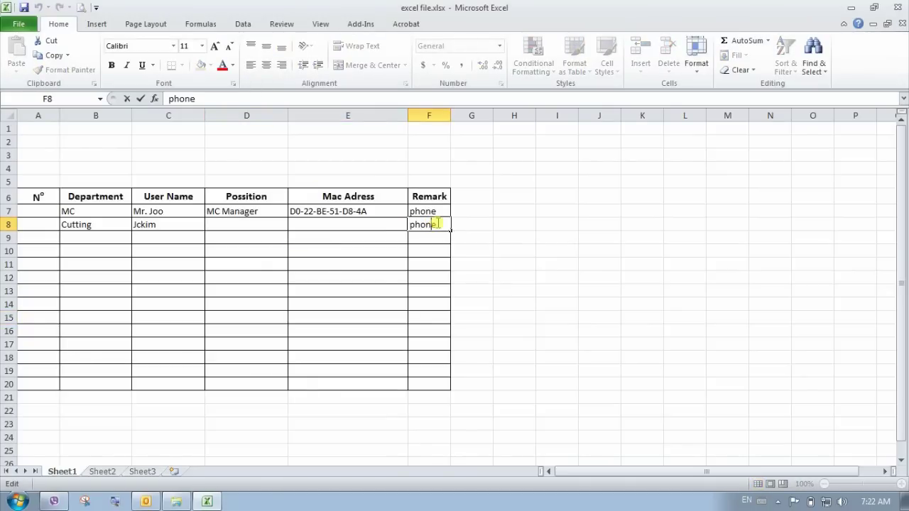
pyautogui.doubleClick(415, 224)
pyautogui.press('BackSpace')
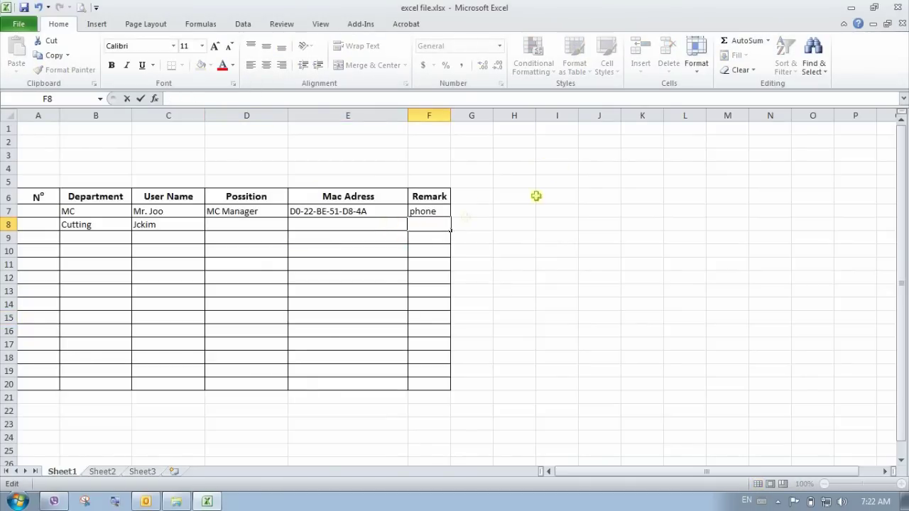
pyautogui.click(363, 208)
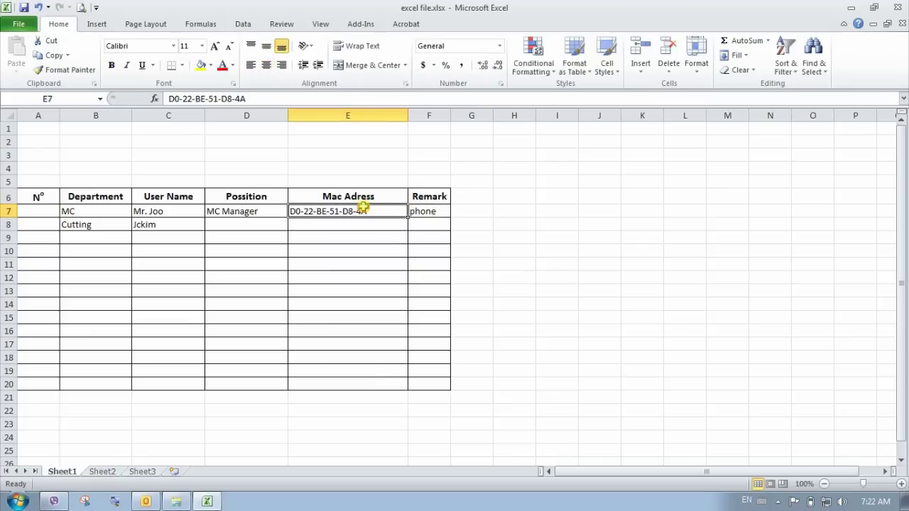
# Step: Close the workbook to bring up the save-changes prompt
pyautogui.rightClick(63, 471)
pyautogui.click(242, 309)
pyautogui.click(196, 264)
pyautogui.click(279, 263)
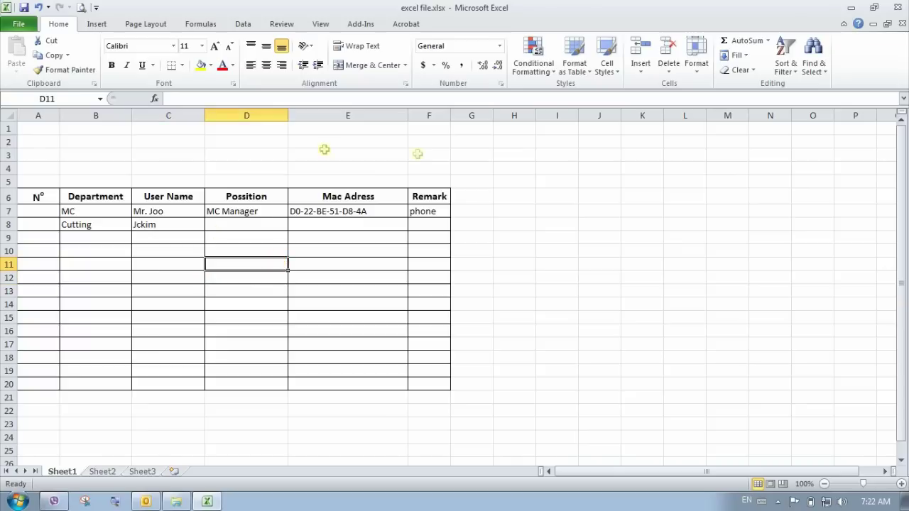
pyautogui.click(894, 7)
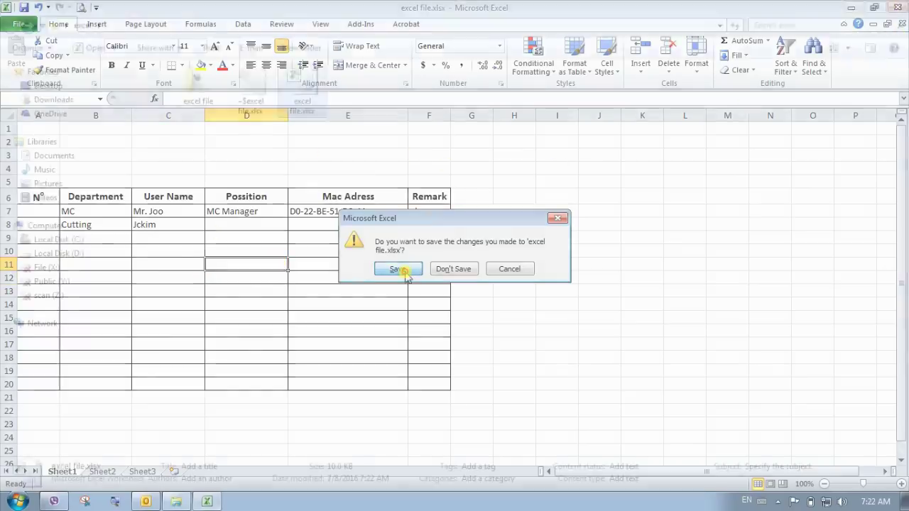